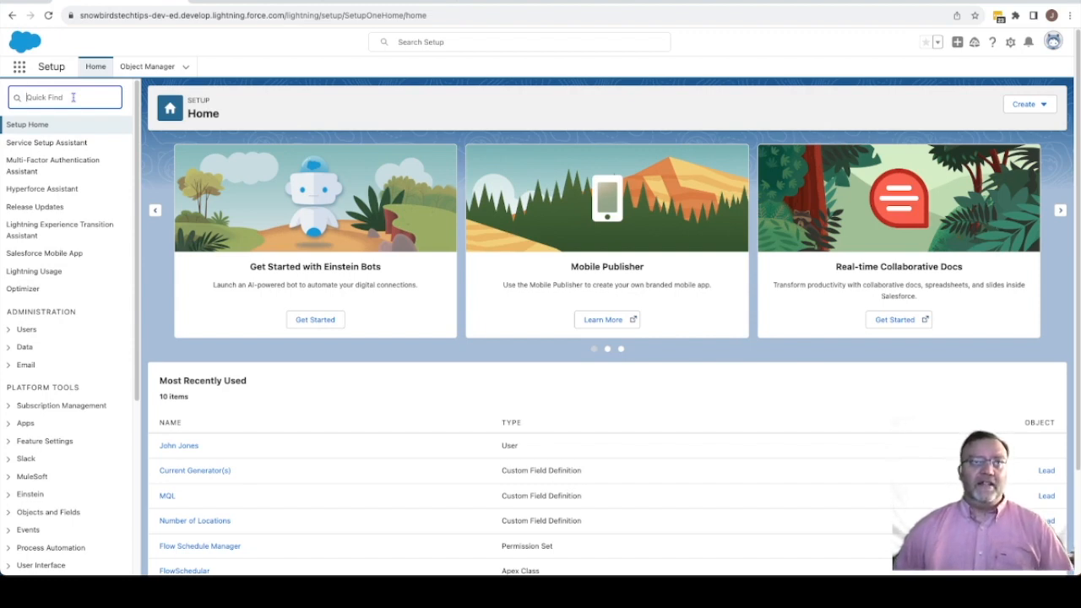
Find the DevOps Center setup page, enable DevOps Center and accept its product terms.
{"action": "type", "text": "Dev"}
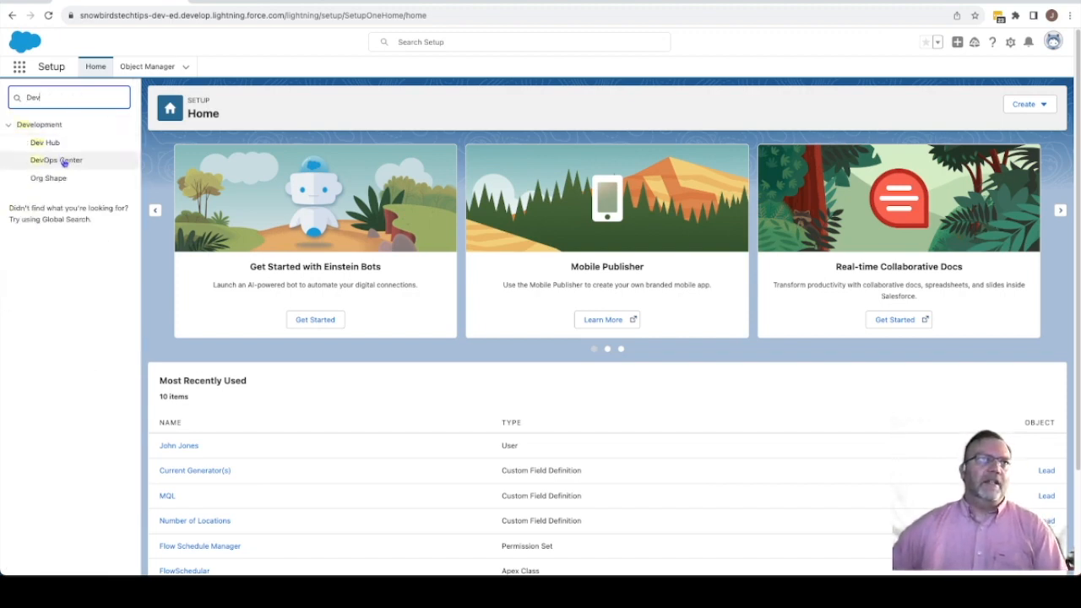
{"action": "left_click", "coordinate": [68, 164]}
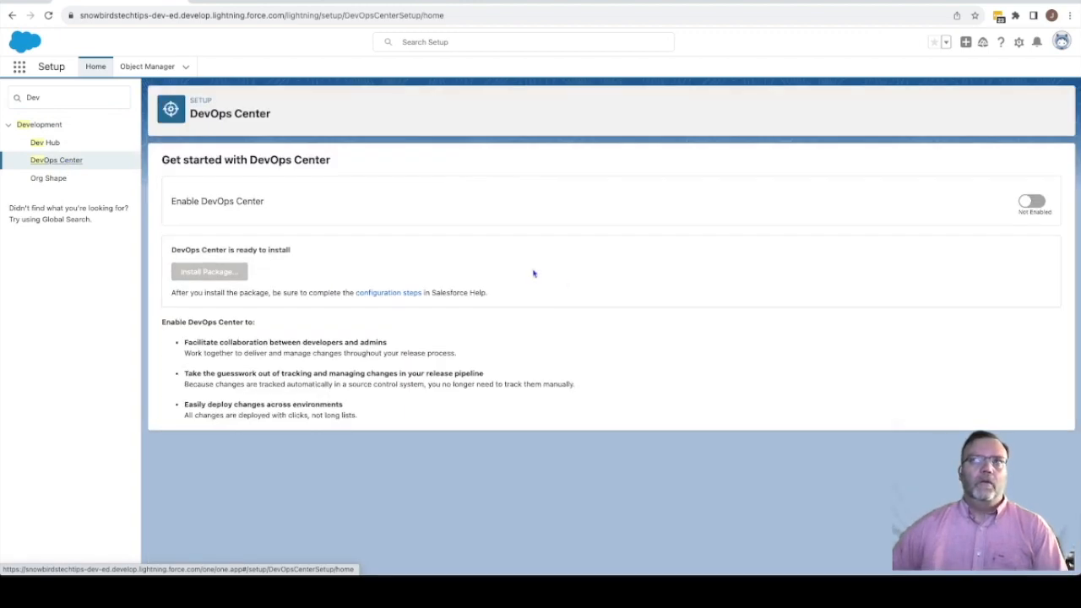
{"action": "left_click", "coordinate": [1029, 202]}
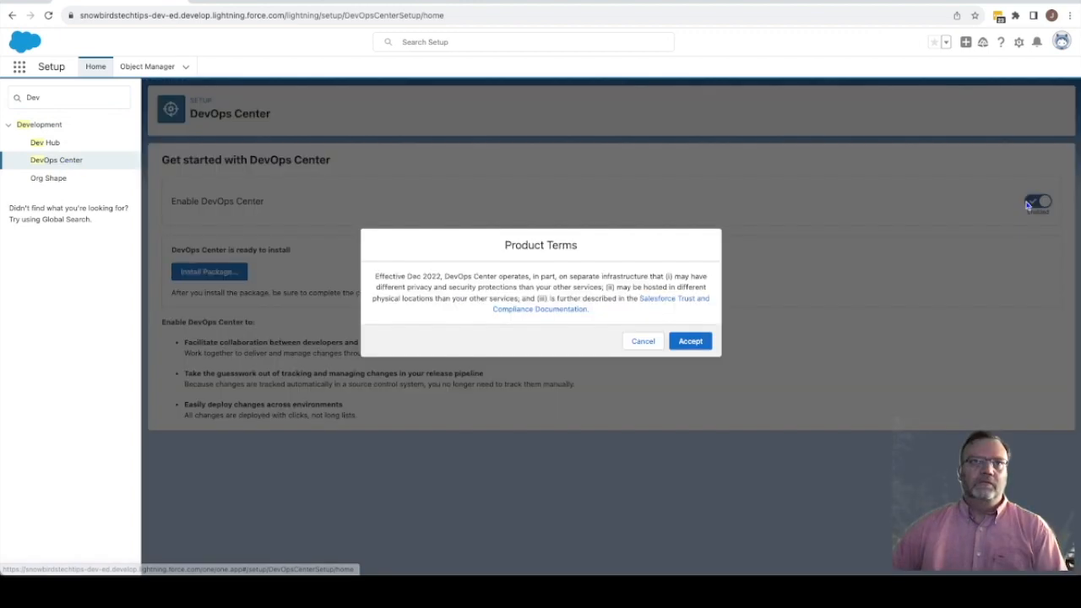
{"action": "left_click", "coordinate": [691, 342]}
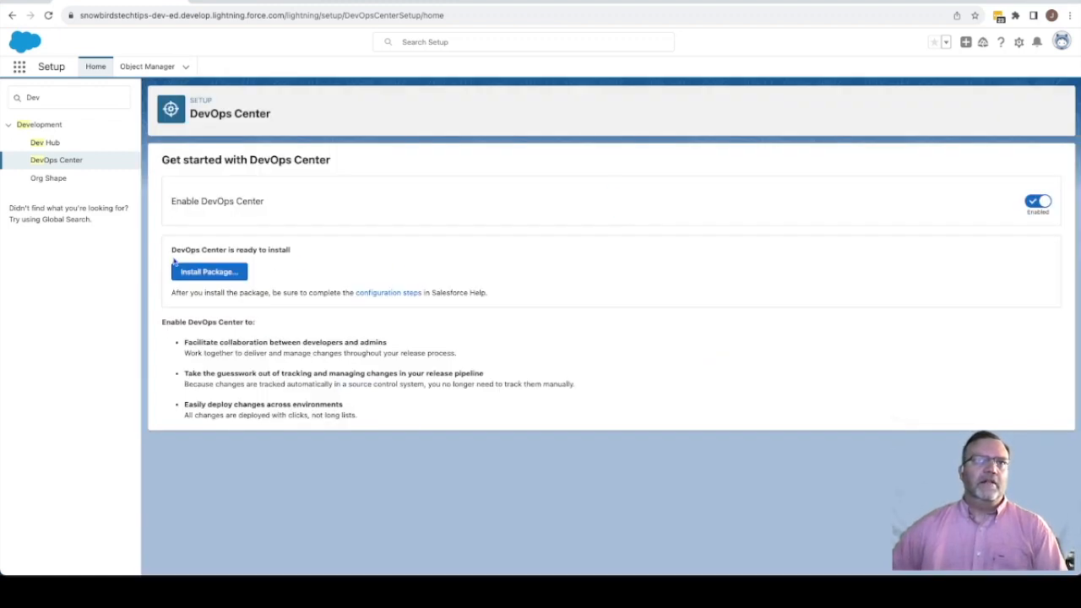
Install the DevOps Center package for admins only, granting access to the listed third-party websites.
{"action": "left_click", "coordinate": [224, 272]}
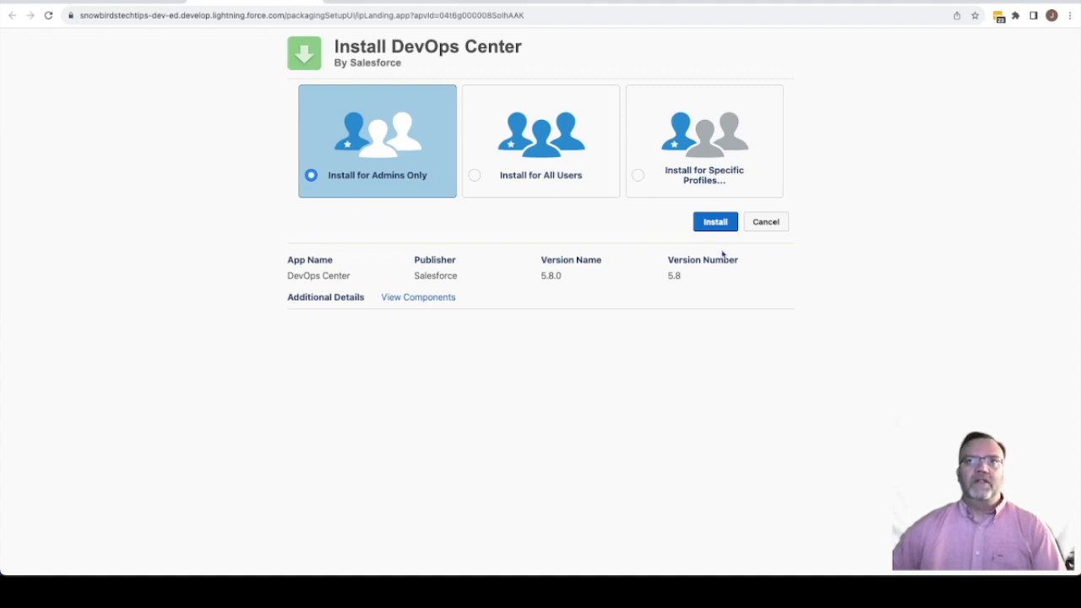
{"action": "left_click", "coordinate": [714, 223]}
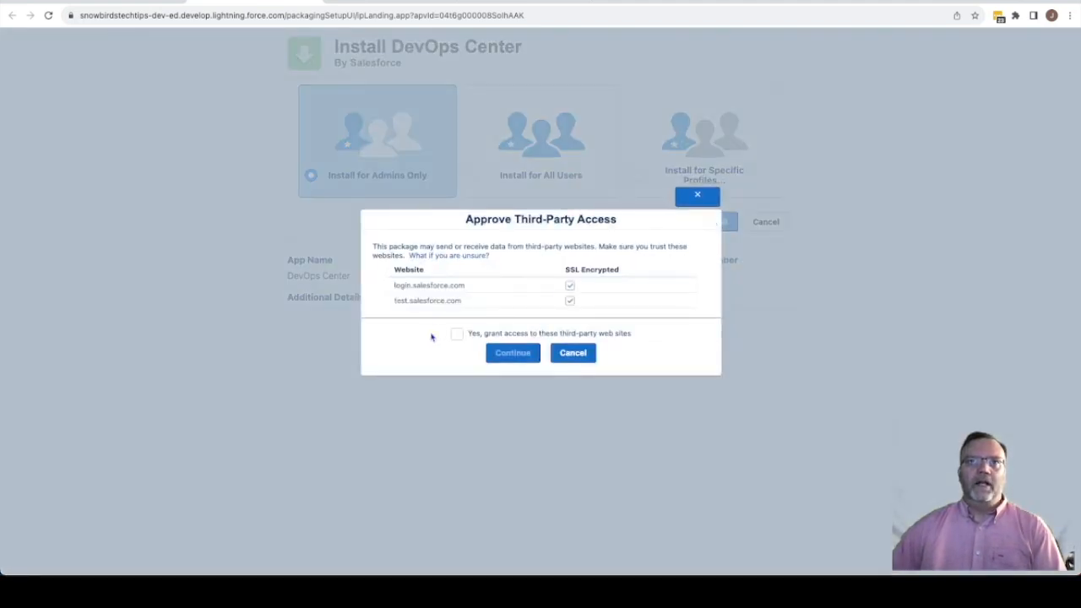
{"action": "left_click", "coordinate": [456, 334]}
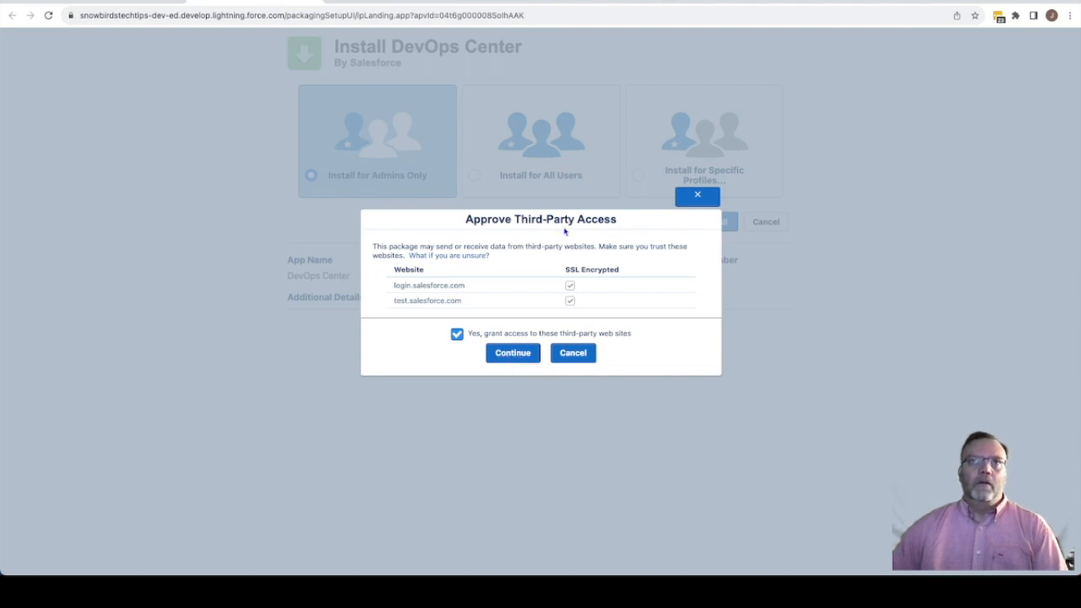
{"action": "left_click", "coordinate": [511, 354]}
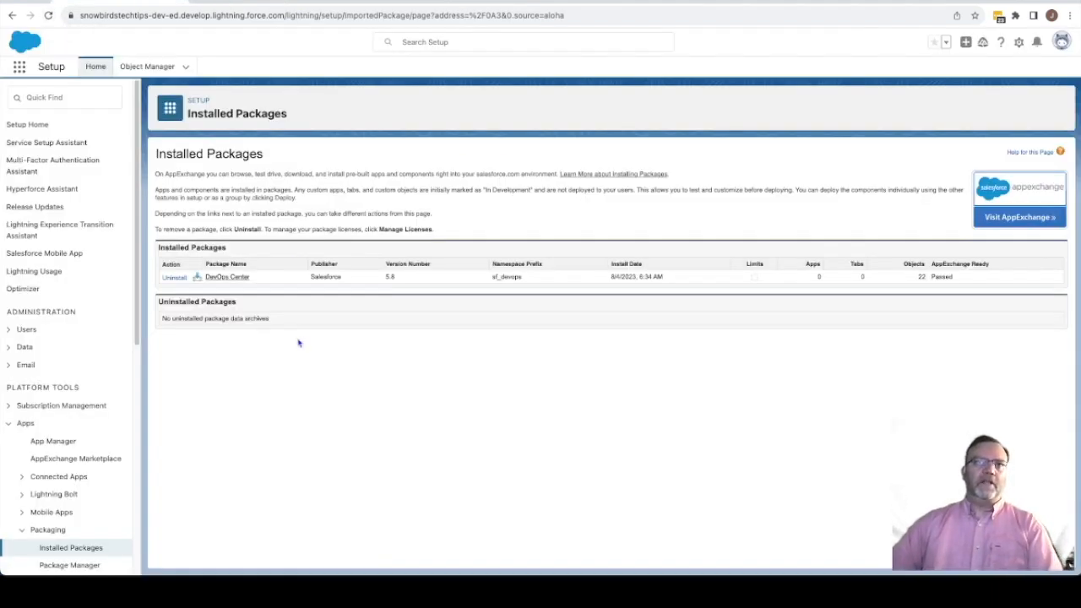
Examine the metadata components included in the installed DevOps Center package, including its permission sets, custom fields and Apex classes.
{"action": "left_click", "coordinate": [237, 278]}
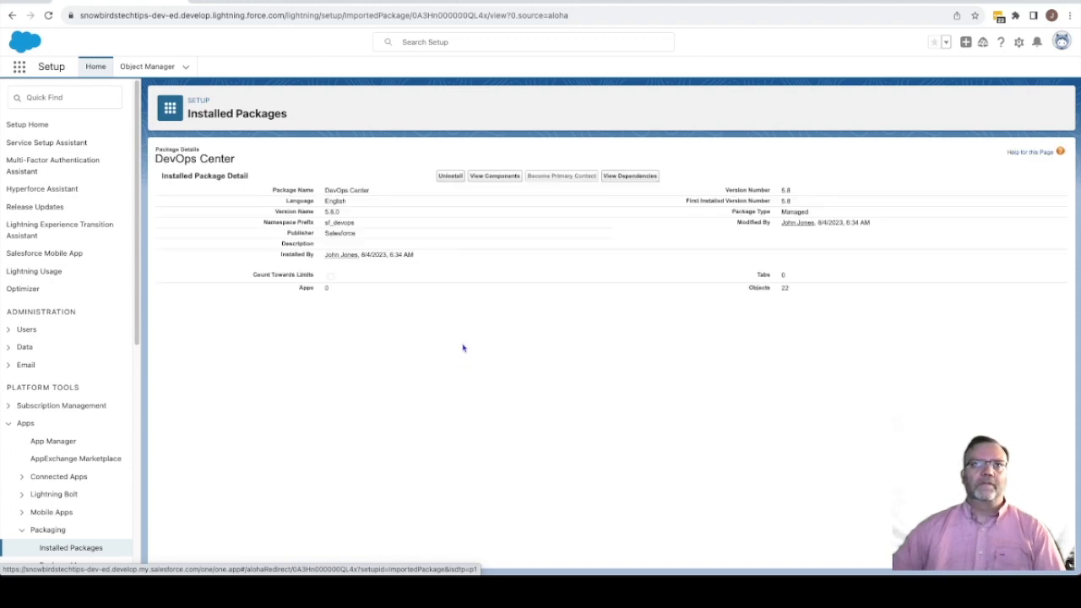
{"action": "left_click", "coordinate": [498, 179]}
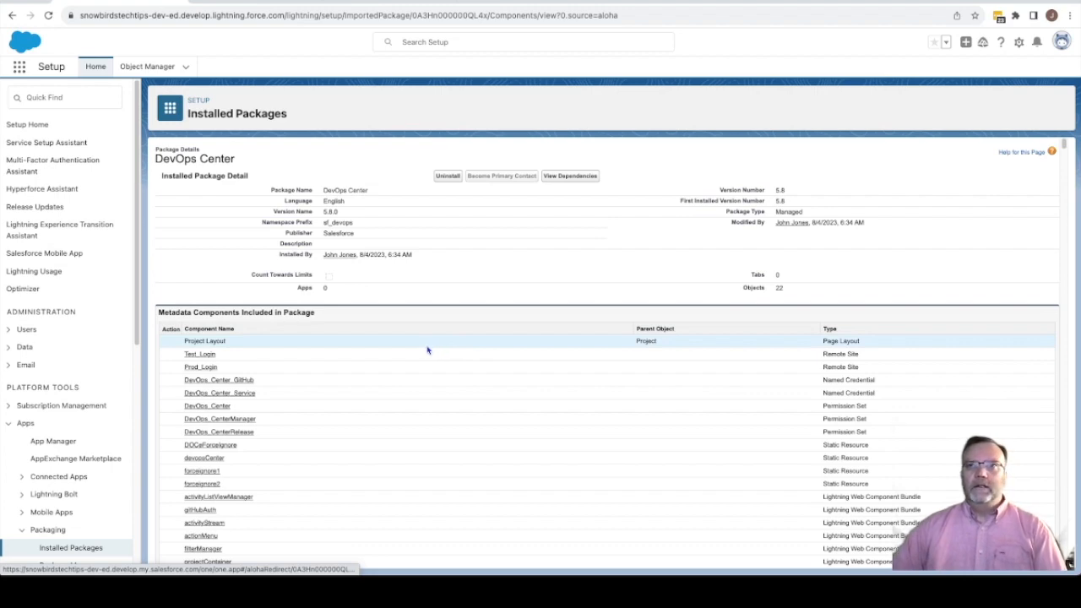
{"action": "scroll", "coordinate": [427, 349], "scroll_direction": "down", "scroll_amount": 2}
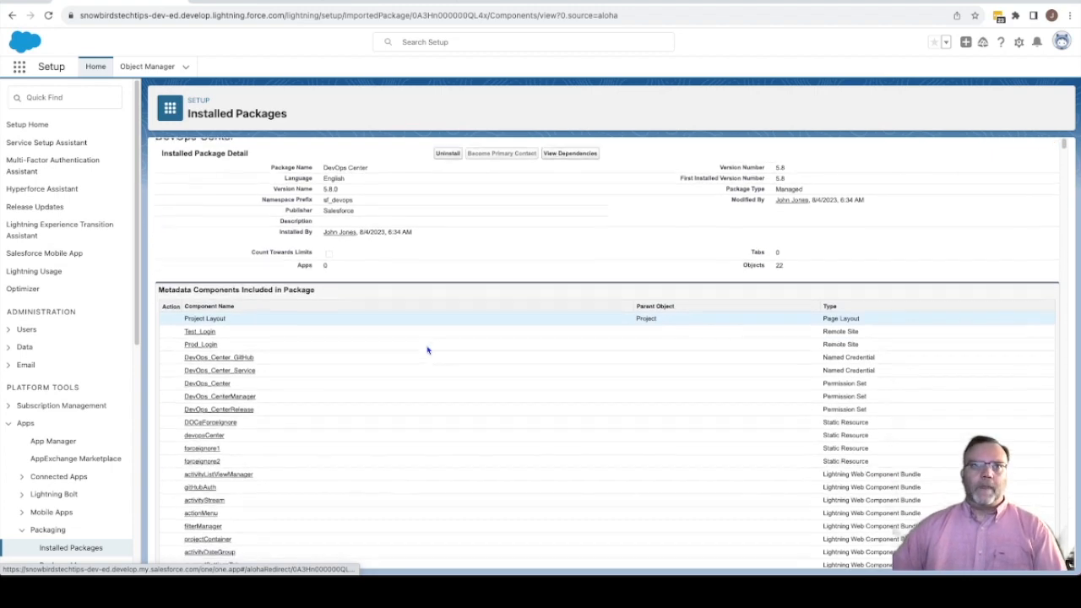
{"action": "scroll", "coordinate": [427, 350], "scroll_direction": "down", "scroll_amount": 3}
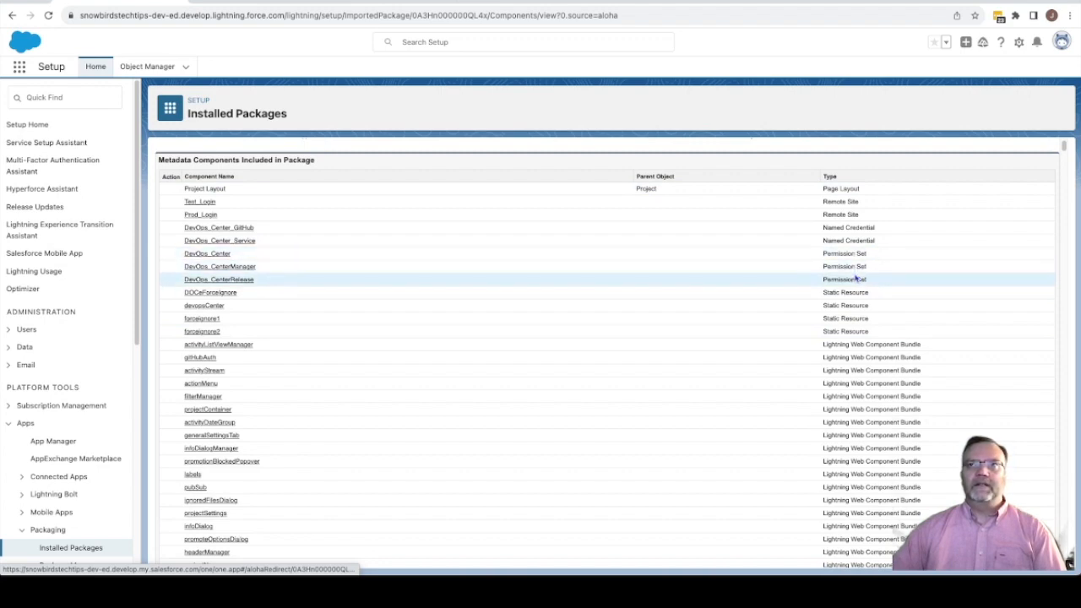
{"action": "scroll", "coordinate": [855, 277], "scroll_direction": "down", "scroll_amount": 4}
{"action": "scroll", "coordinate": [855, 277], "scroll_direction": "down", "scroll_amount": 10}
{"action": "scroll", "coordinate": [855, 277], "scroll_direction": "down", "scroll_amount": 10}
{"action": "scroll", "coordinate": [856, 277], "scroll_direction": "down", "scroll_amount": 7}
{"action": "scroll", "coordinate": [855, 277], "scroll_direction": "down", "scroll_amount": 2}
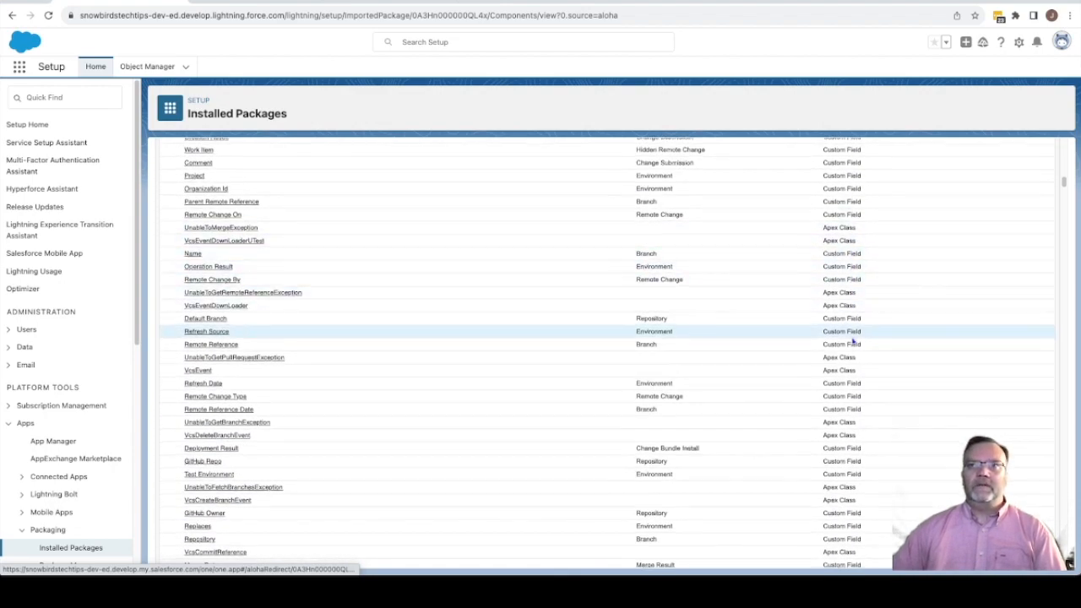
{"action": "scroll", "coordinate": [853, 341], "scroll_direction": "down", "scroll_amount": 5}
{"action": "scroll", "coordinate": [852, 340], "scroll_direction": "down", "scroll_amount": 3}
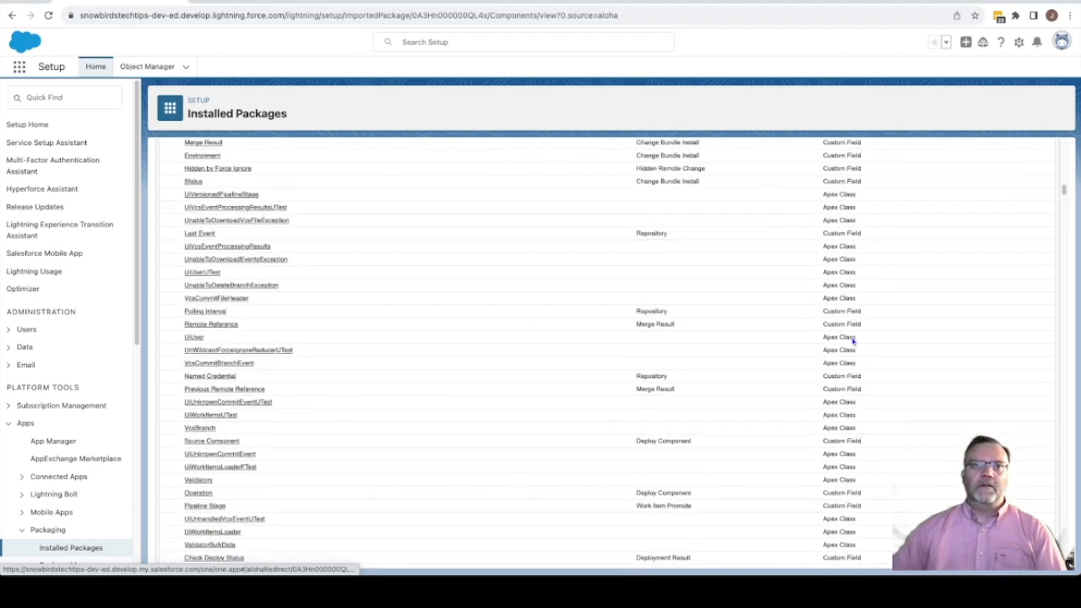
{"action": "scroll", "coordinate": [853, 340], "scroll_direction": "down", "scroll_amount": 5}
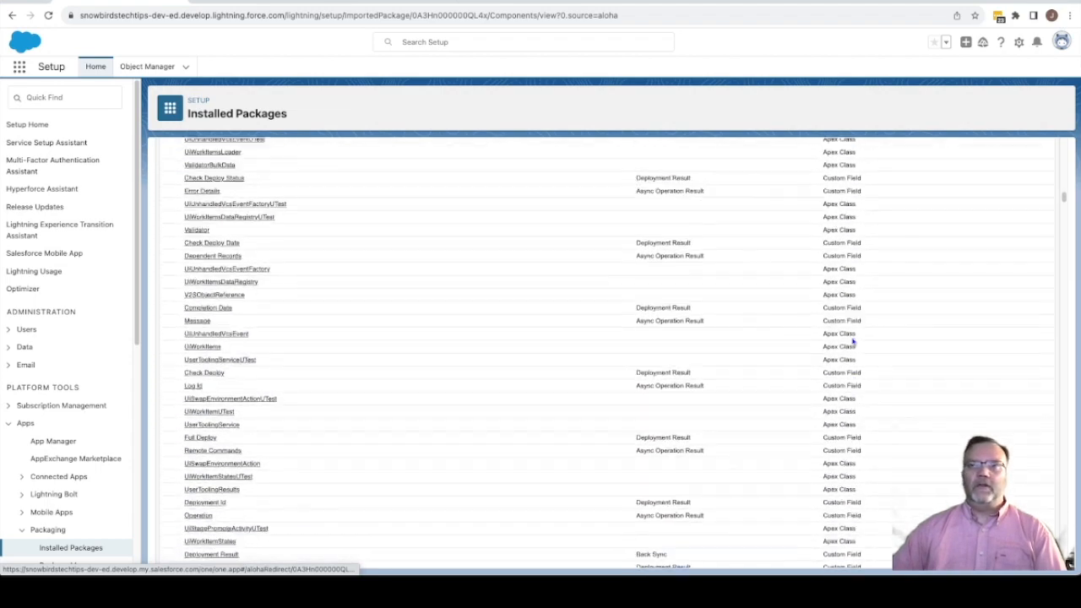
{"action": "scroll", "coordinate": [853, 340], "scroll_direction": "down", "scroll_amount": 5}
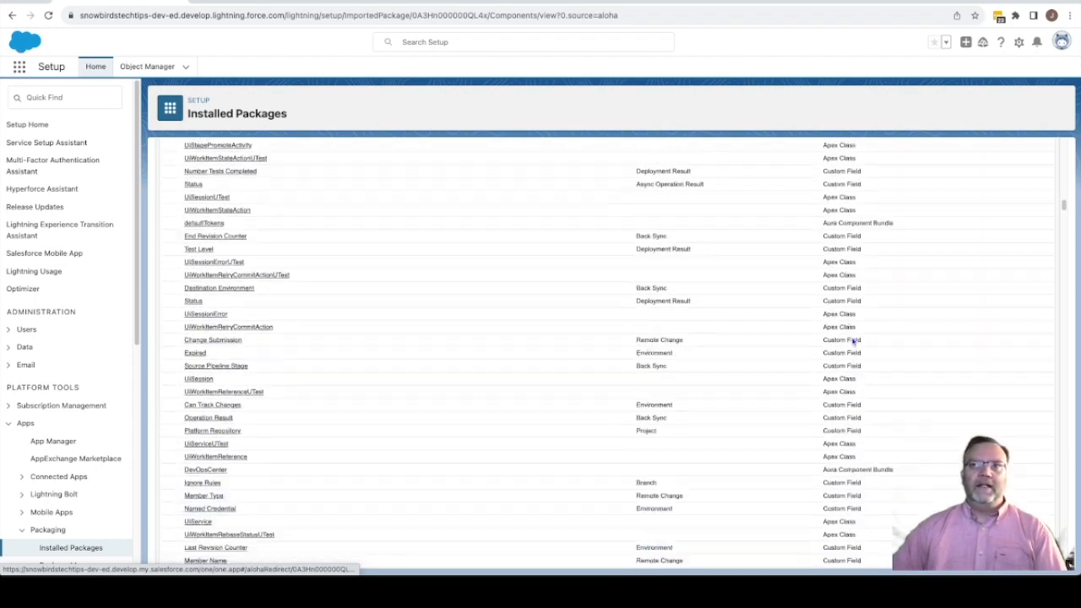
{"action": "scroll", "coordinate": [853, 342], "scroll_direction": "down", "scroll_amount": 6}
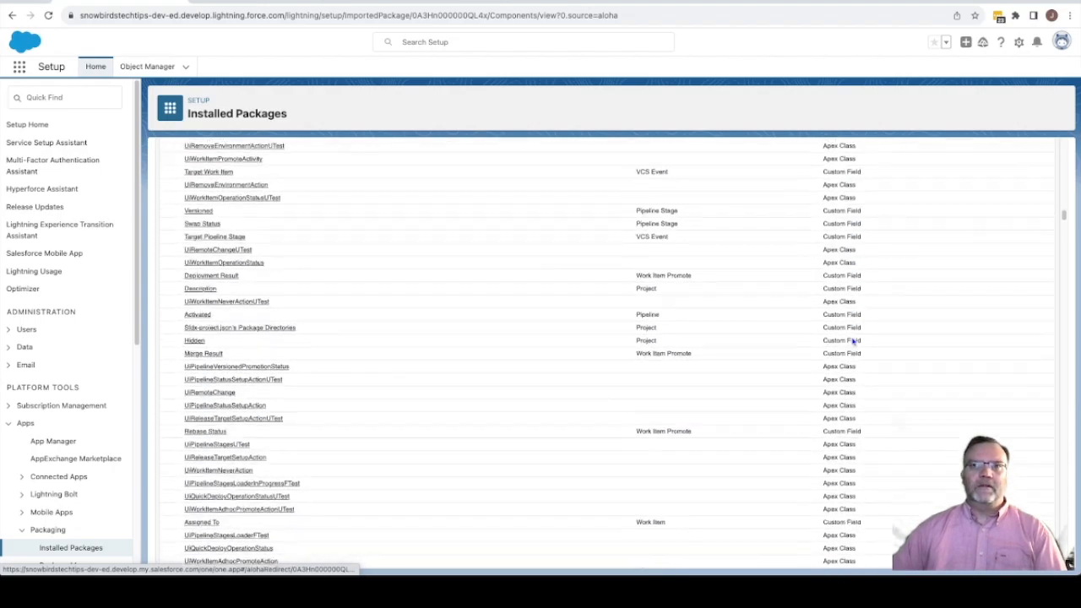
{"action": "scroll", "coordinate": [620, 352], "scroll_direction": "up", "scroll_amount": 20}
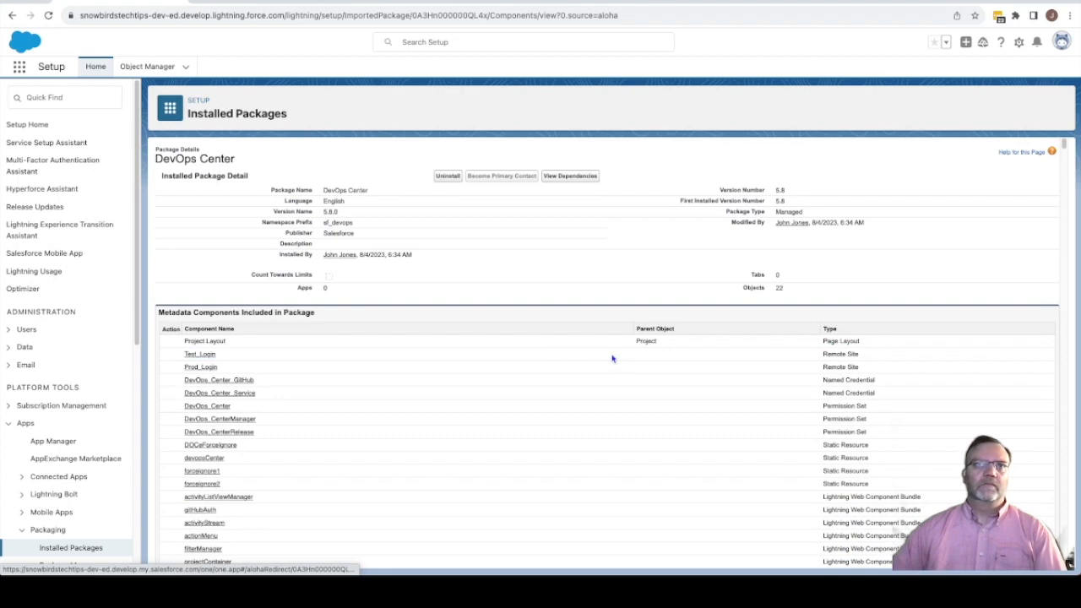
Return to the DevOps Center setup page, open its configuration steps in Salesforce Help and read through the article.
{"action": "left_click", "coordinate": [71, 98]}
{"action": "type", "text": "dev"}
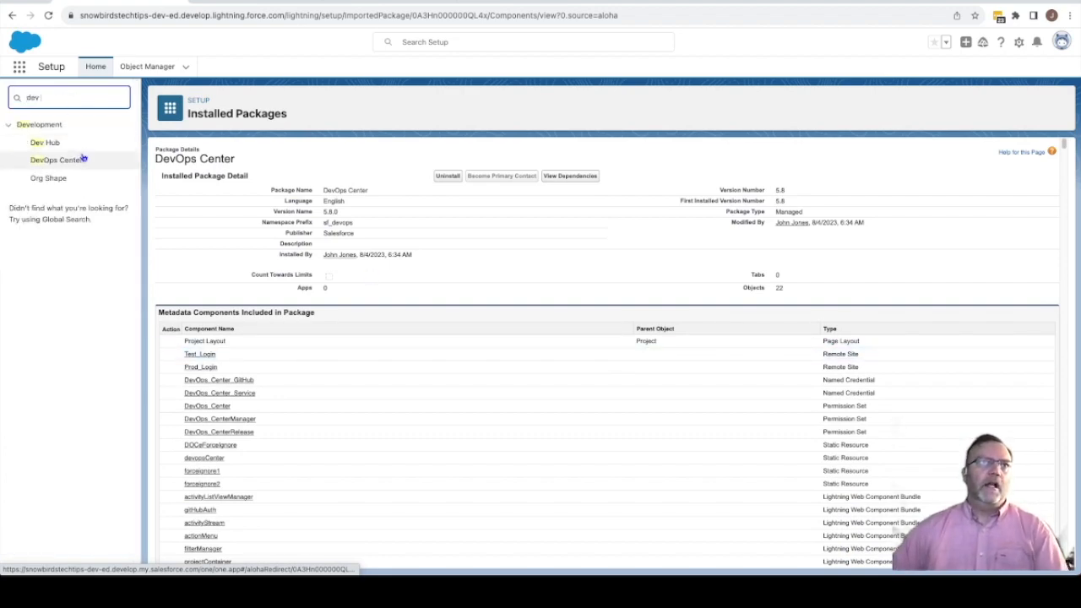
{"action": "left_click", "coordinate": [73, 164]}
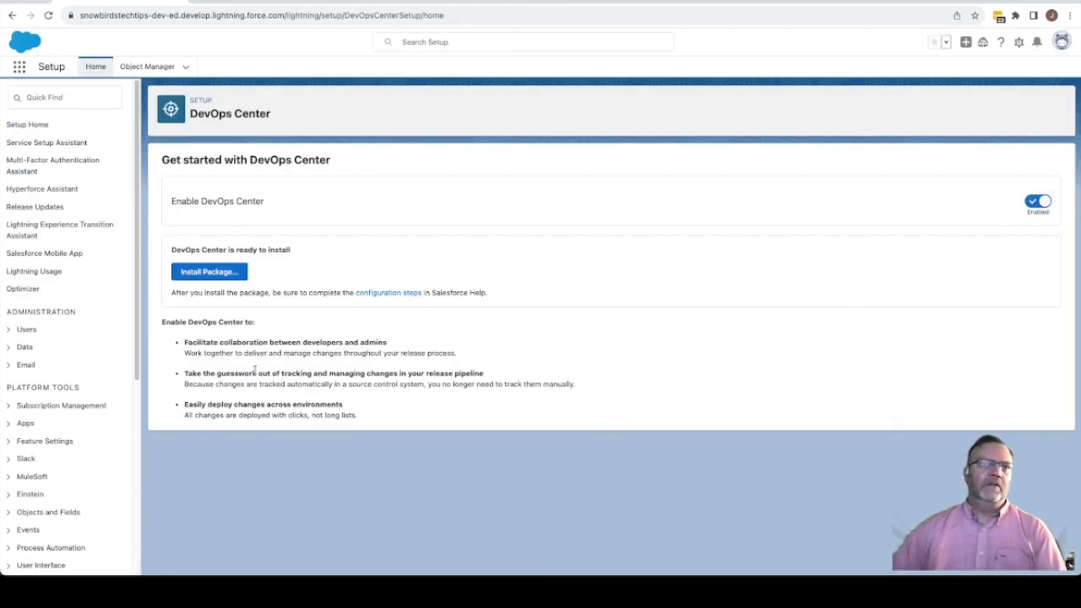
{"action": "left_click", "coordinate": [398, 299]}
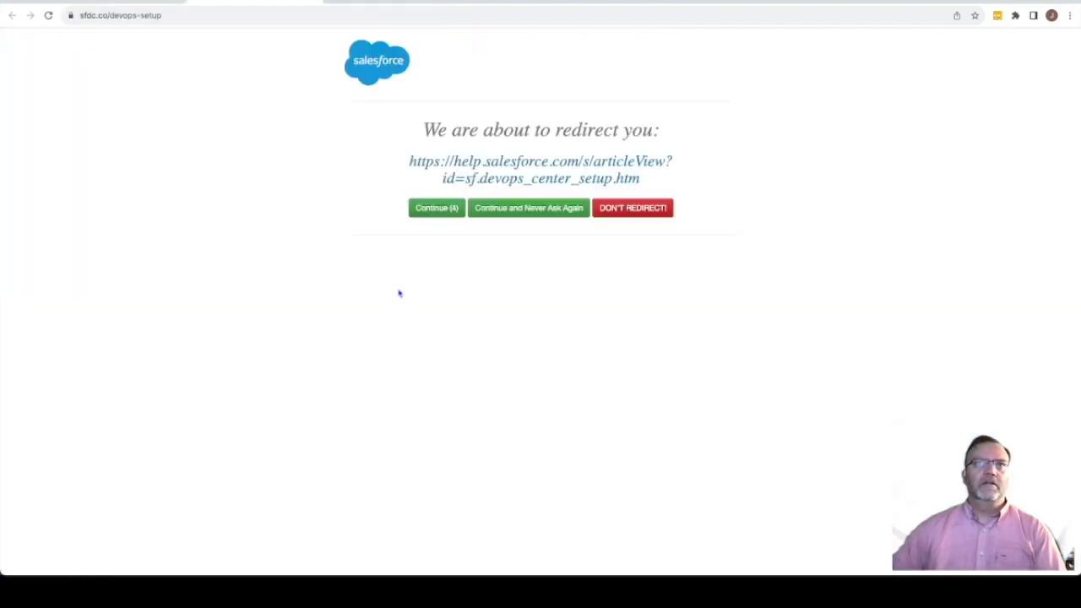
{"action": "left_click", "coordinate": [439, 211]}
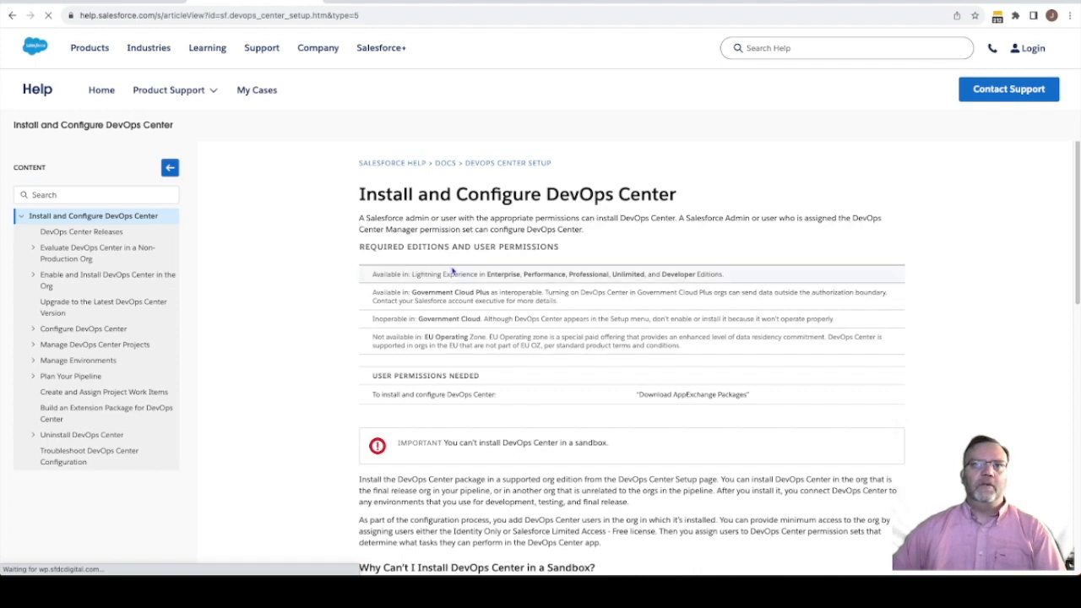
{"action": "scroll", "coordinate": [456, 338], "scroll_direction": "down", "scroll_amount": 3}
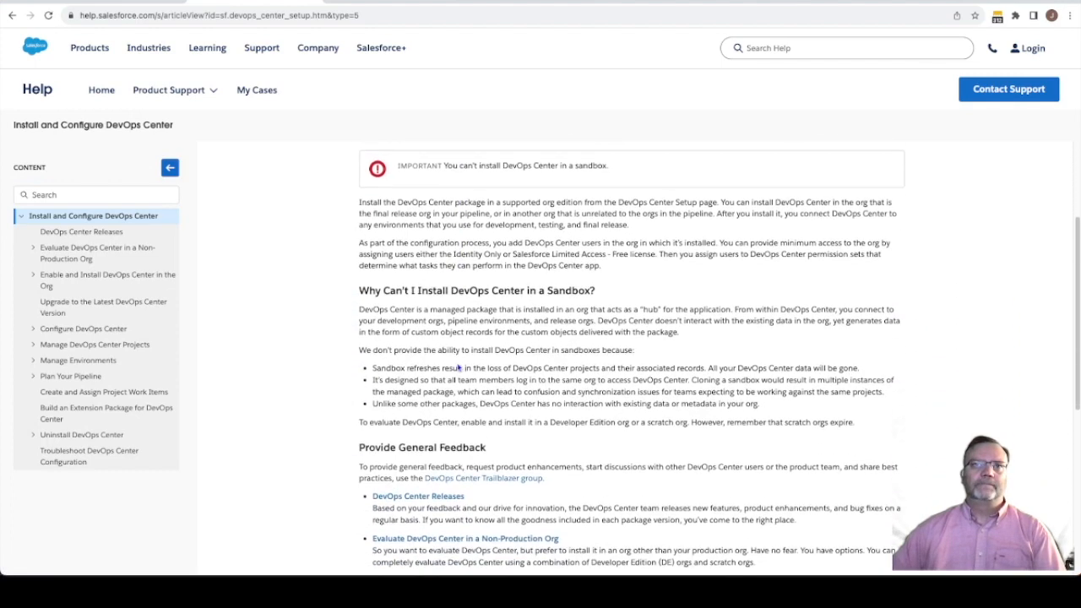
{"action": "scroll", "coordinate": [457, 363], "scroll_direction": "down", "scroll_amount": 2}
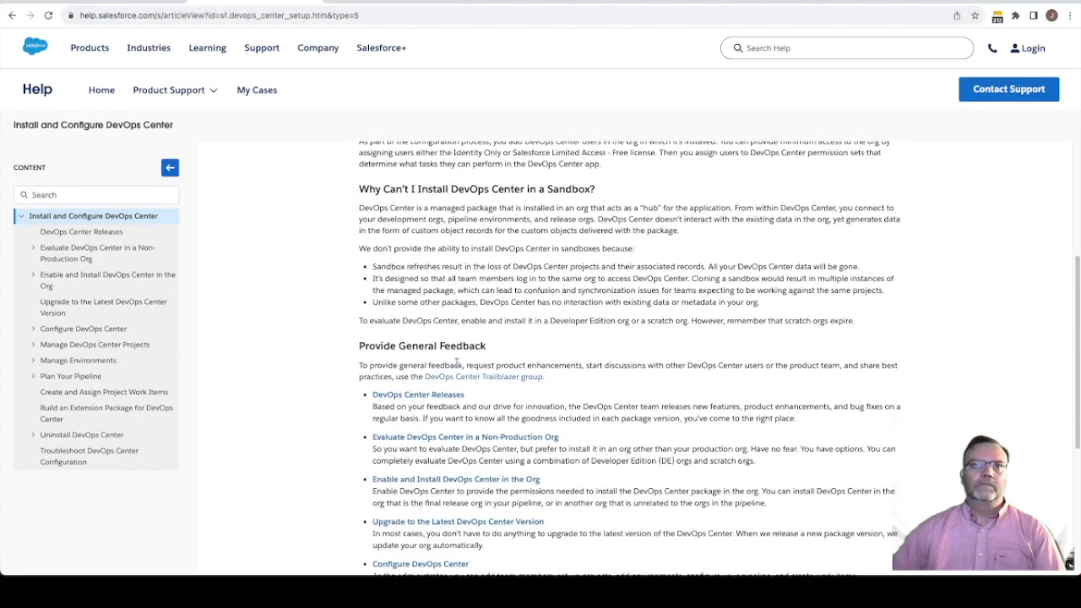
{"action": "scroll", "coordinate": [457, 361], "scroll_direction": "down", "scroll_amount": 4}
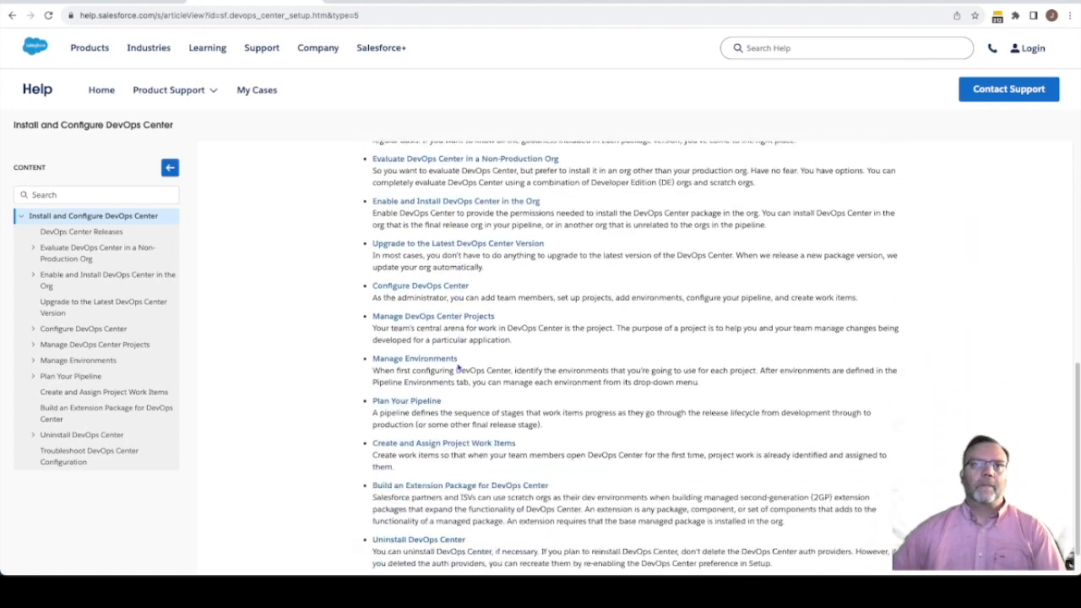
{"action": "scroll", "coordinate": [457, 361], "scroll_direction": "down", "scroll_amount": 1}
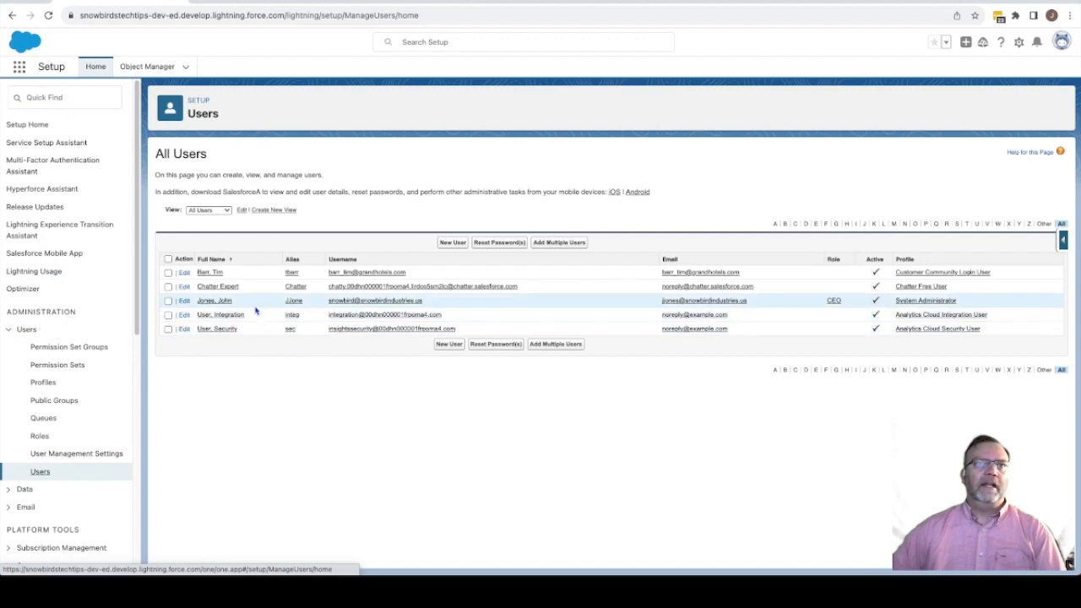
Assign the DevOps Center, DevOps Center Manager and DevOps Center Release Manager permission sets to the System Administrator user and save.
{"action": "left_click", "coordinate": [223, 304]}
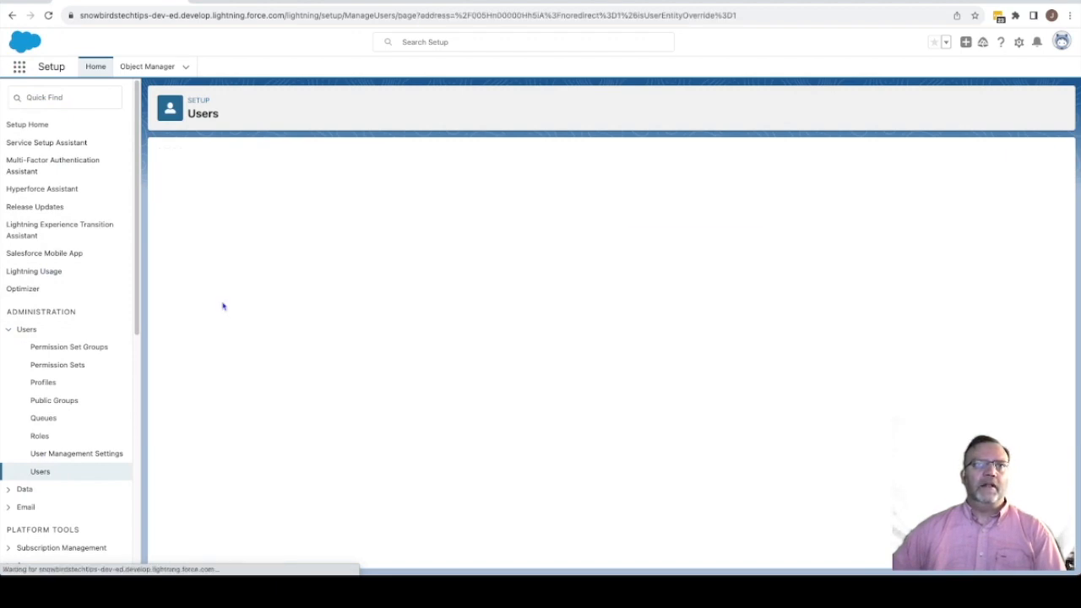
{"action": "mouse_move", "coordinate": [236, 173]}
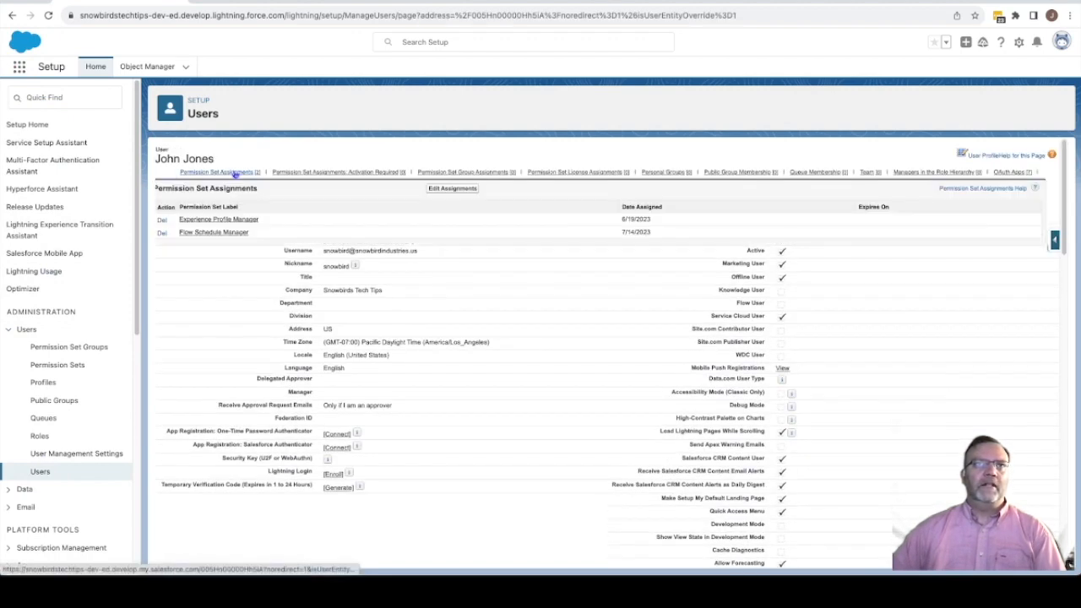
{"action": "left_click", "coordinate": [441, 191]}
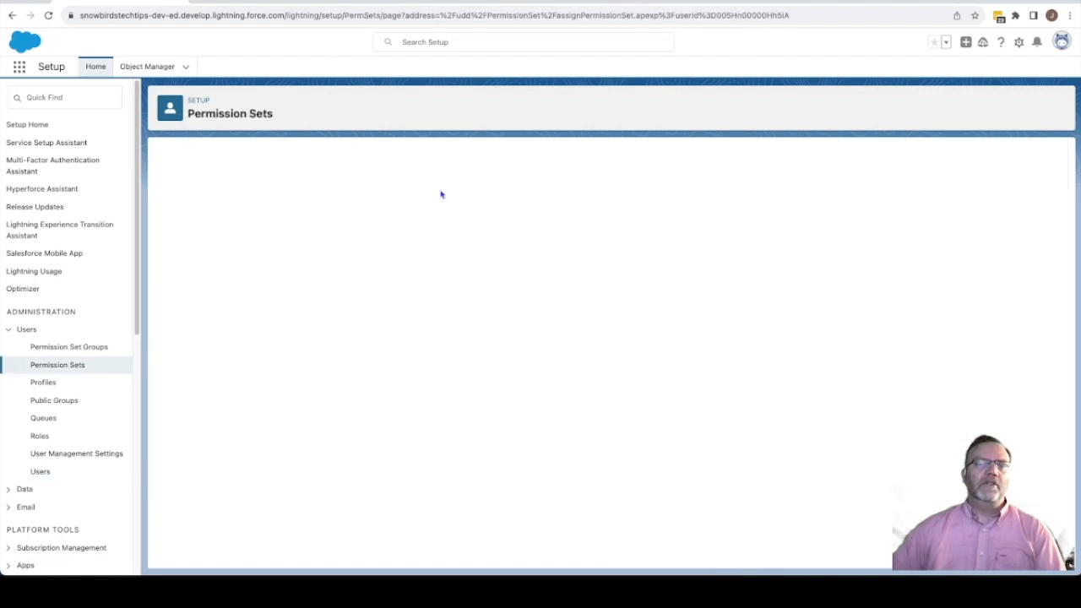
{"action": "scroll", "coordinate": [269, 290], "scroll_direction": "down", "scroll_amount": 1}
{"action": "scroll", "coordinate": [268, 290], "scroll_direction": "down", "scroll_amount": 1}
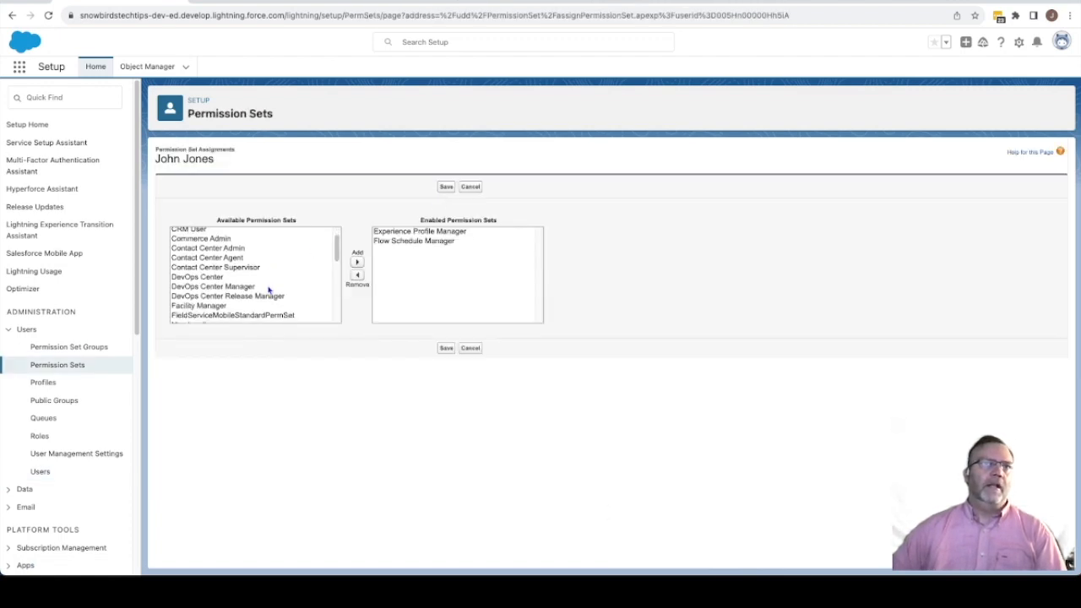
{"action": "left_click", "coordinate": [216, 279]}
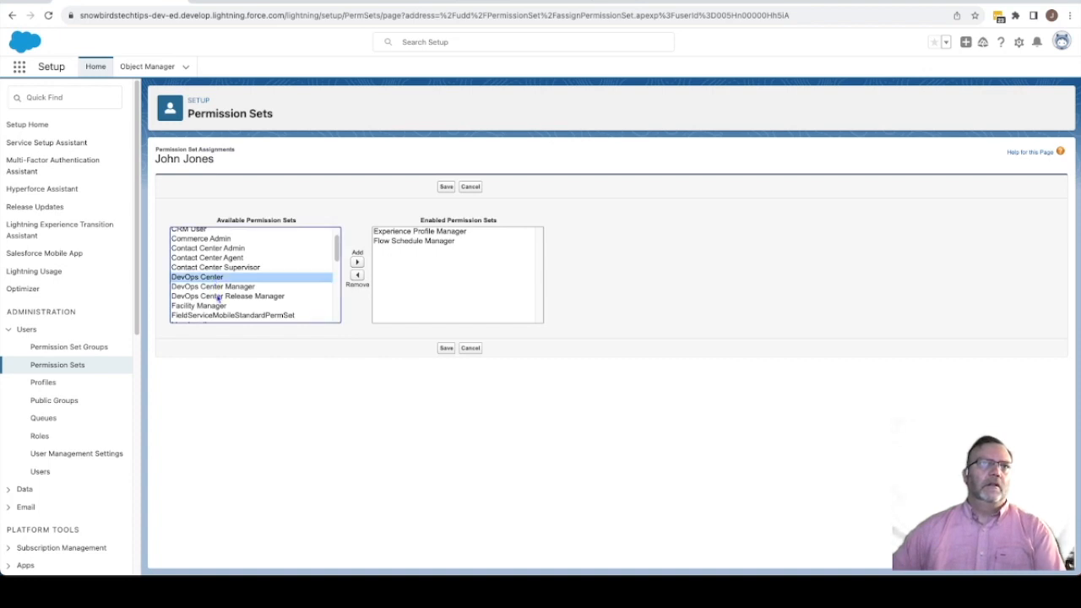
{"action": "left_click", "coordinate": [218, 296], "text": "shift"}
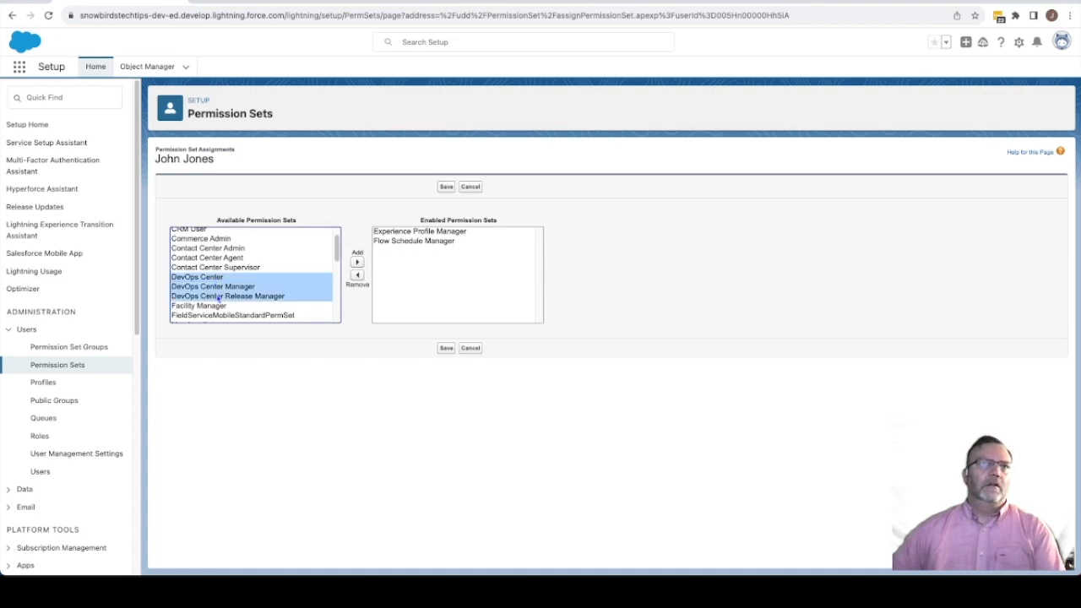
{"action": "left_click", "coordinate": [358, 262]}
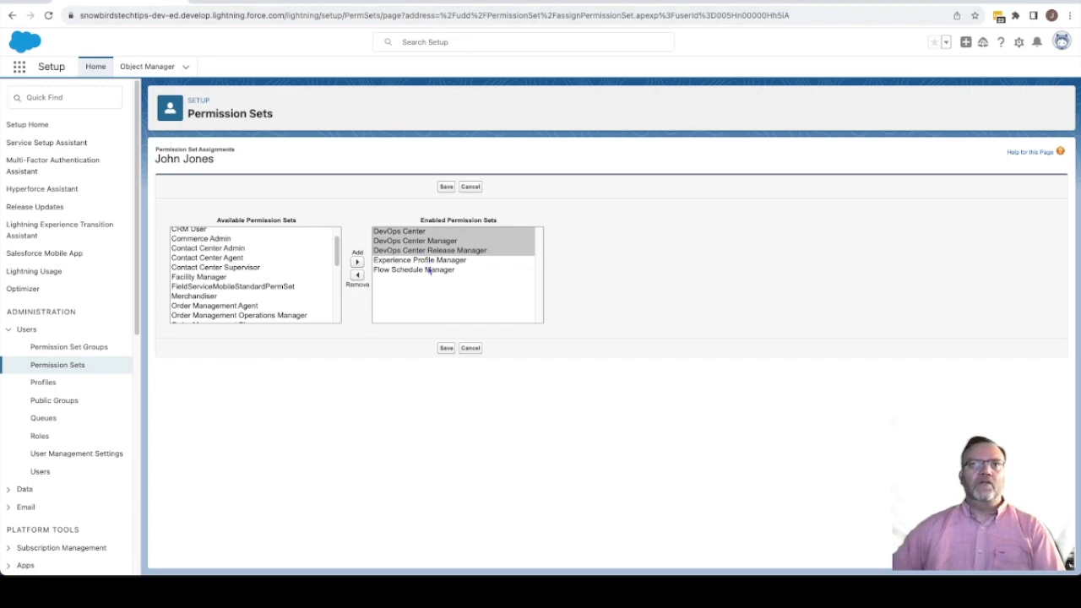
{"action": "left_click", "coordinate": [446, 348]}
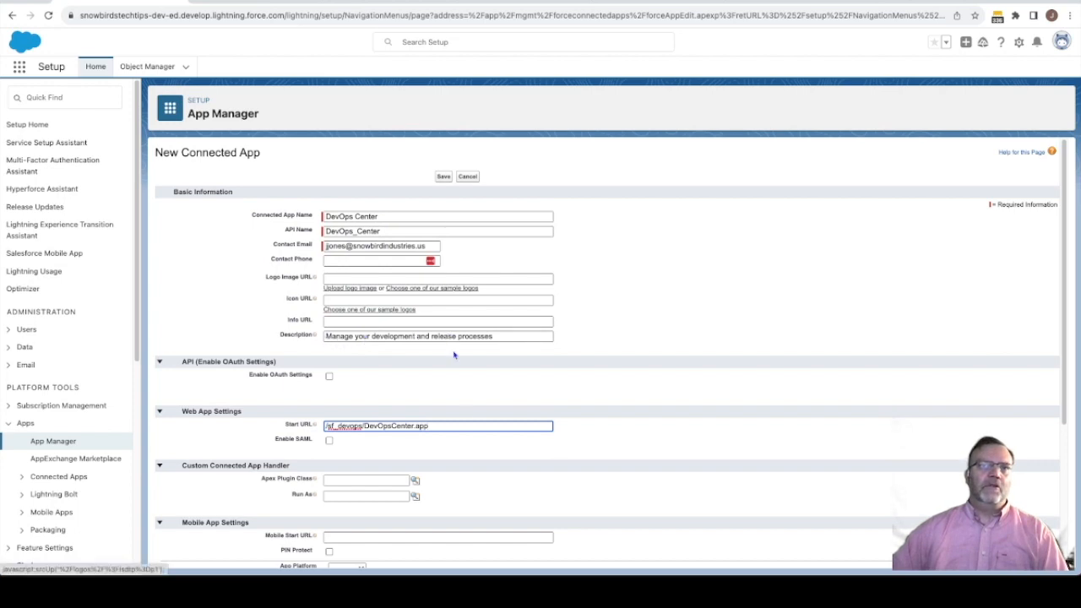
Save the DevOps Center connected app with the start URL /sf_devops/DevOpsCenter.app and dismiss the Recycle Bin tip.
{"action": "left_click_drag", "start_coordinate": [435, 426], "coordinate": [318, 433]}
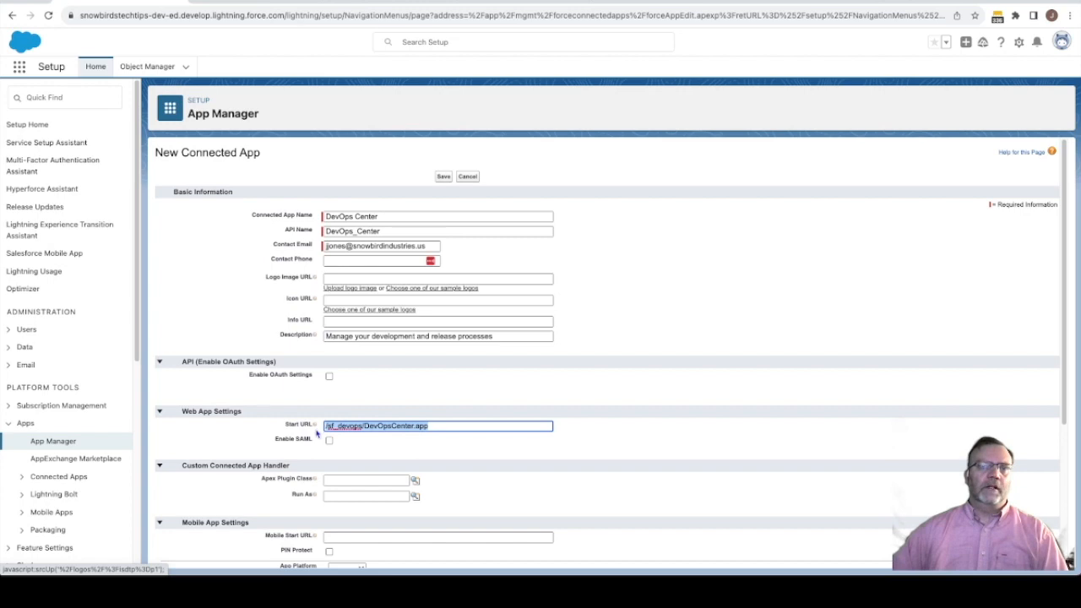
{"action": "left_click", "coordinate": [444, 177]}
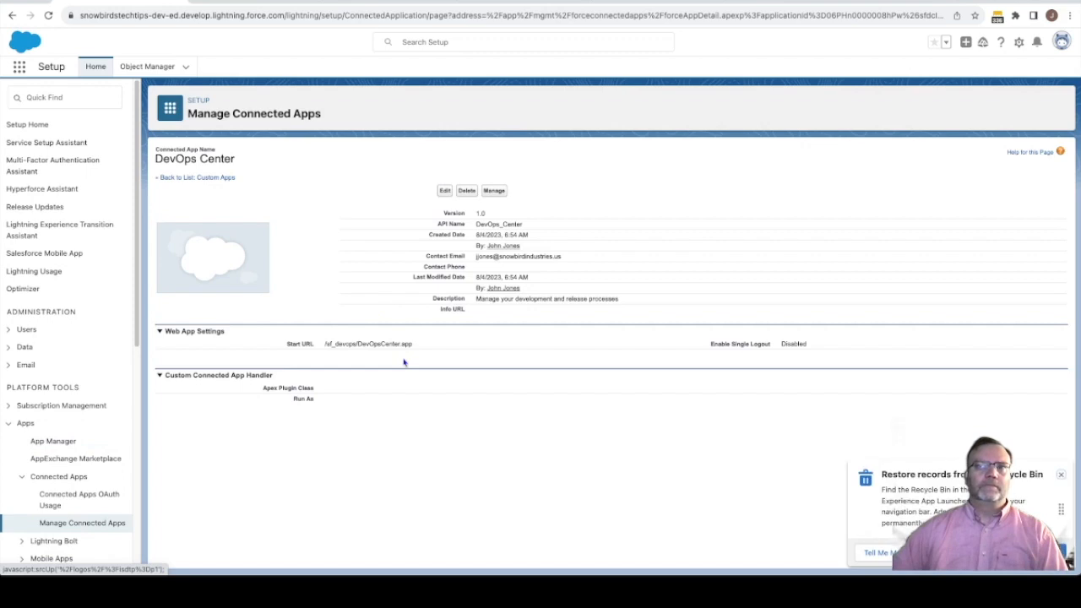
{"action": "left_click", "coordinate": [1061, 475]}
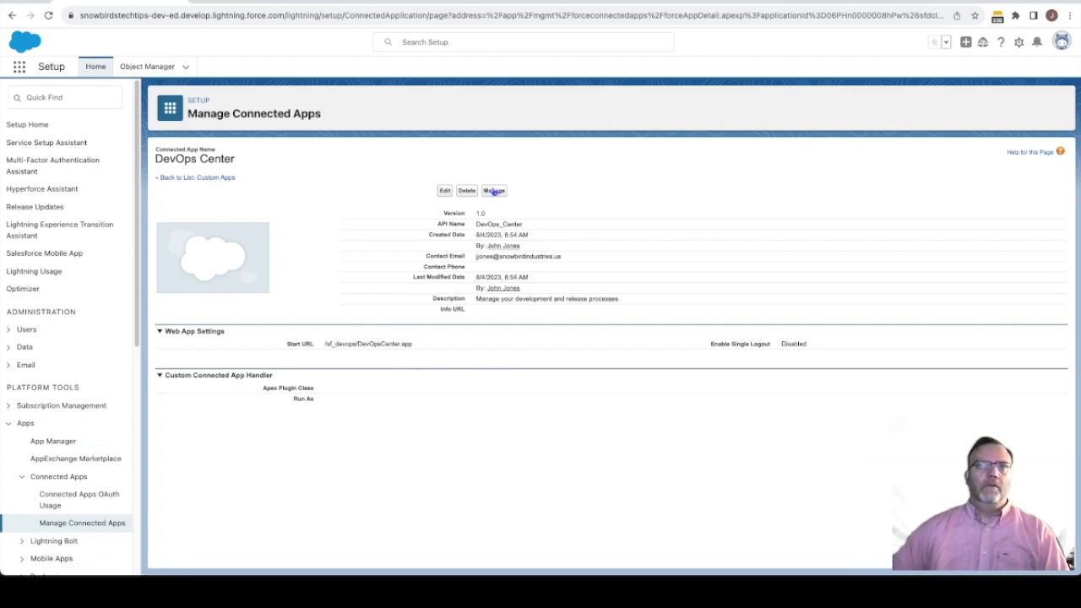
Select the sf_devops_NamedCredentials and sf_devops_InitializeEnvironments permission sets for access to the DevOps Center connected app.
{"action": "left_click", "coordinate": [494, 192]}
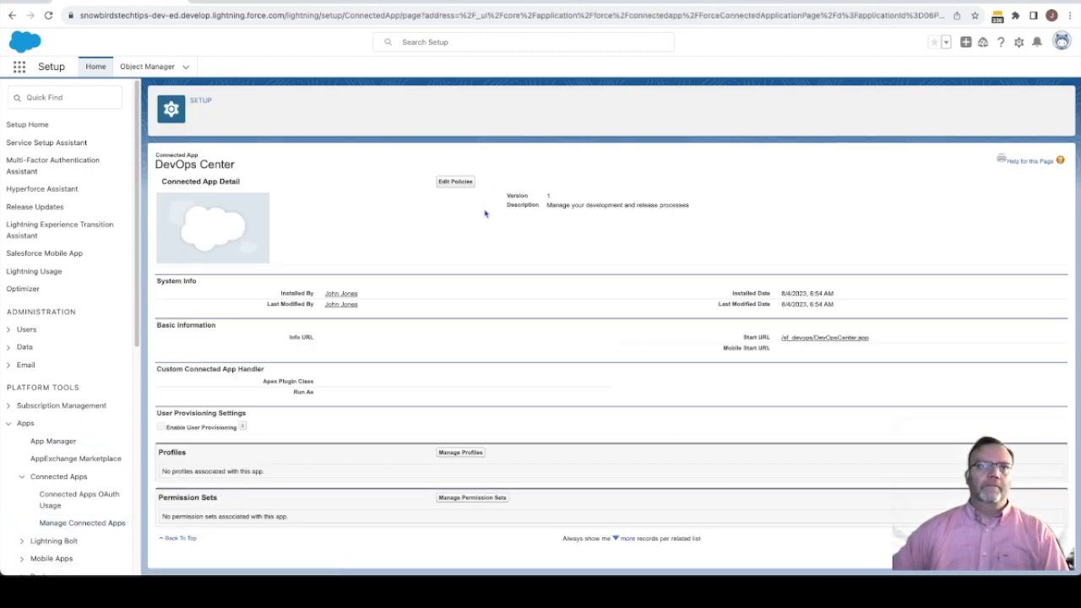
{"action": "left_click", "coordinate": [471, 499]}
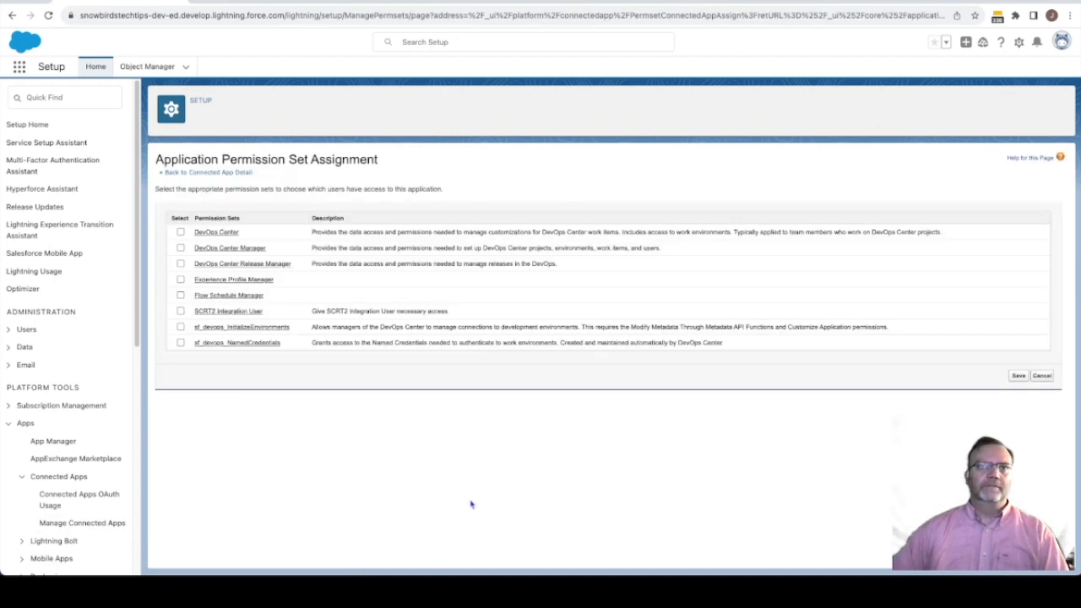
{"action": "left_click", "coordinate": [180, 342]}
{"action": "left_click", "coordinate": [180, 327]}
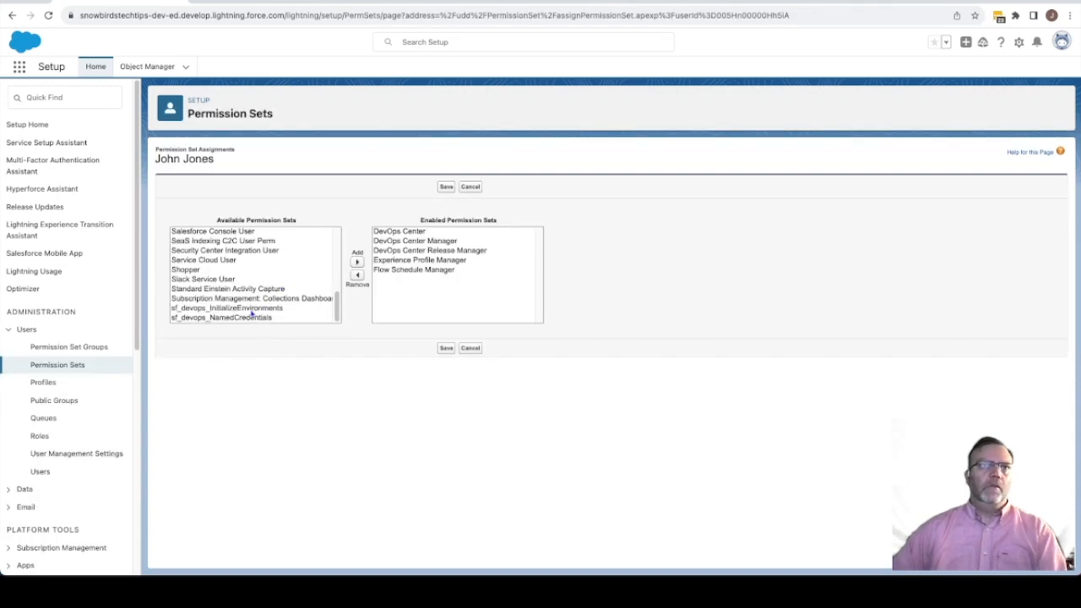
Assign the sf_devops_InitializeEnvironments and sf_devops_NamedCredentials permission sets to the System Administrator user and save.
{"action": "left_click", "coordinate": [244, 308]}
{"action": "left_click", "coordinate": [257, 318], "text": "shift"}
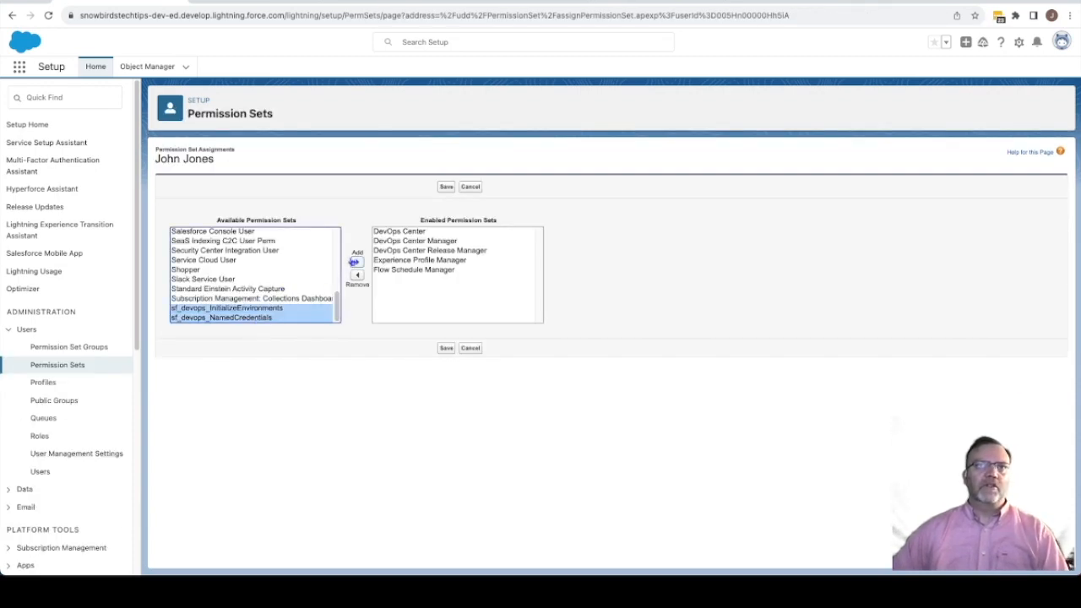
{"action": "left_click", "coordinate": [357, 262]}
{"action": "left_click", "coordinate": [446, 347]}
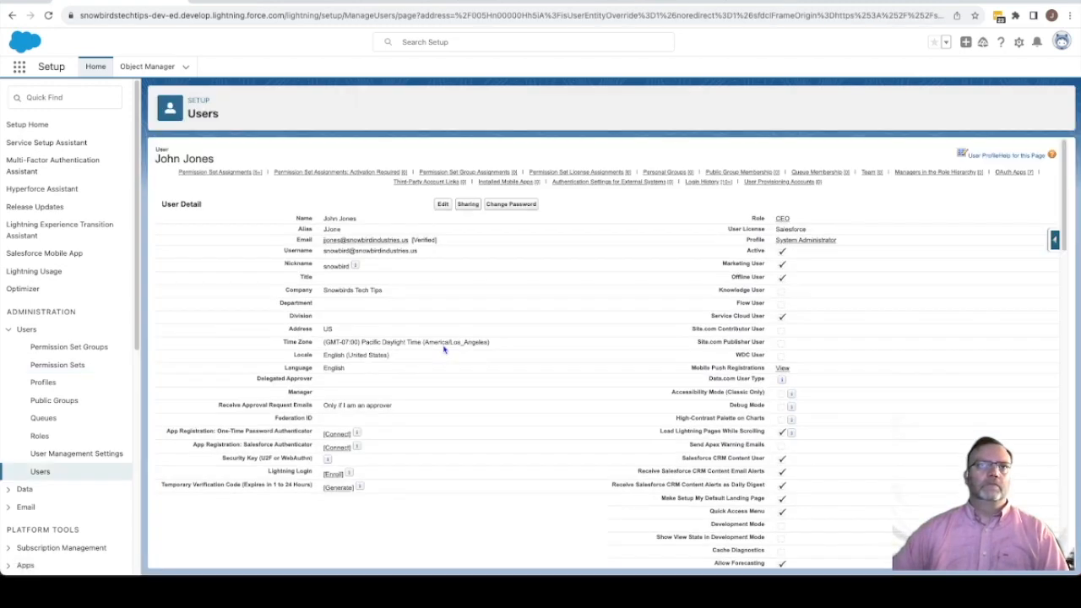
Reload the user page, search the available apps for "Dev" and open DevOps Center.
{"action": "left_click", "coordinate": [49, 15]}
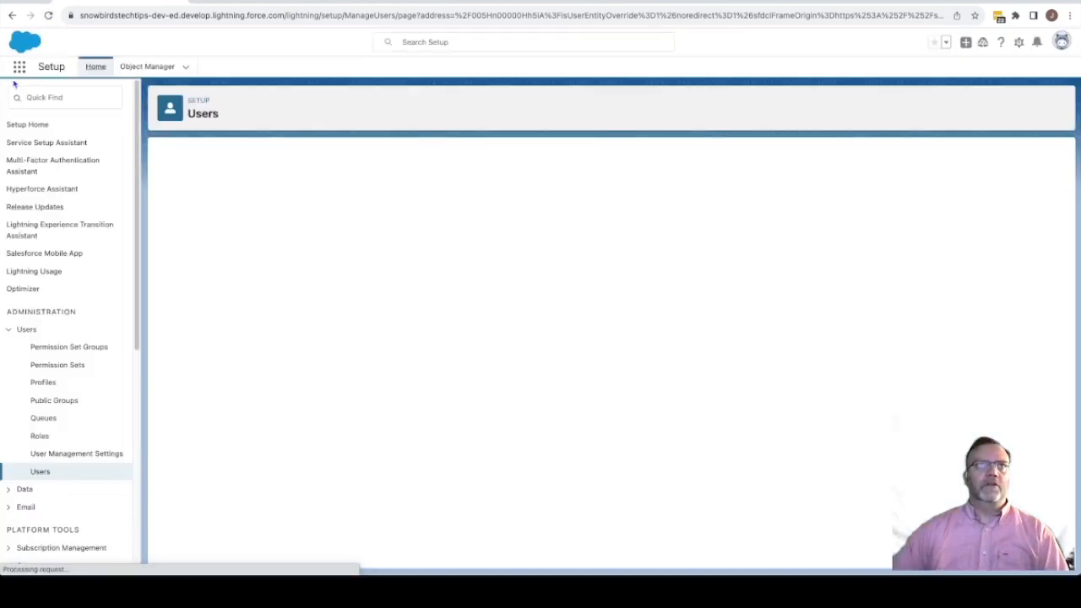
{"action": "left_click", "coordinate": [18, 66]}
{"action": "type", "text": "Dev"}
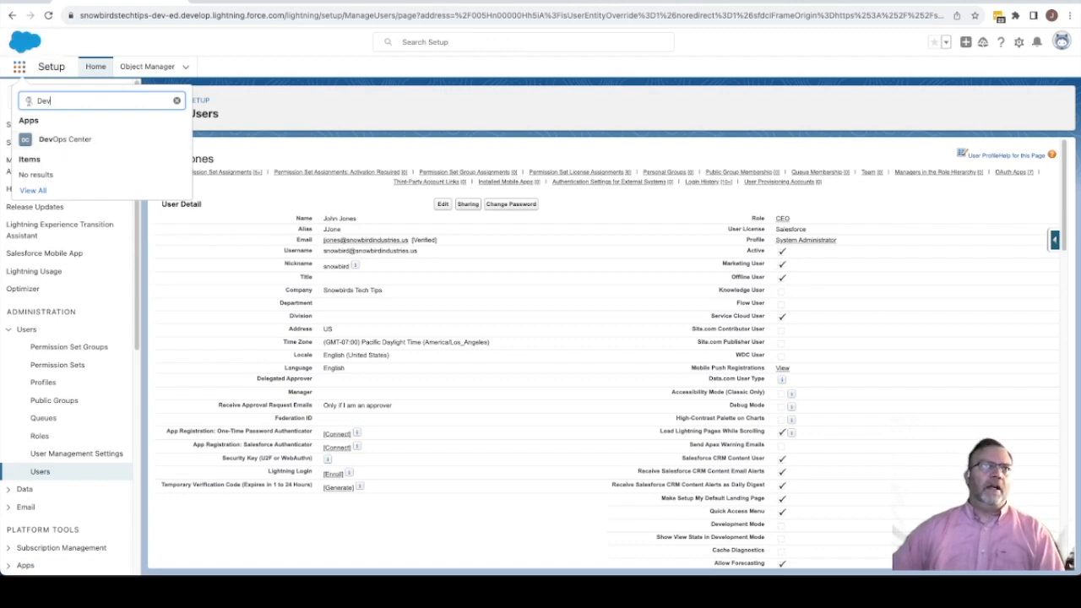
{"action": "left_click", "coordinate": [70, 140]}
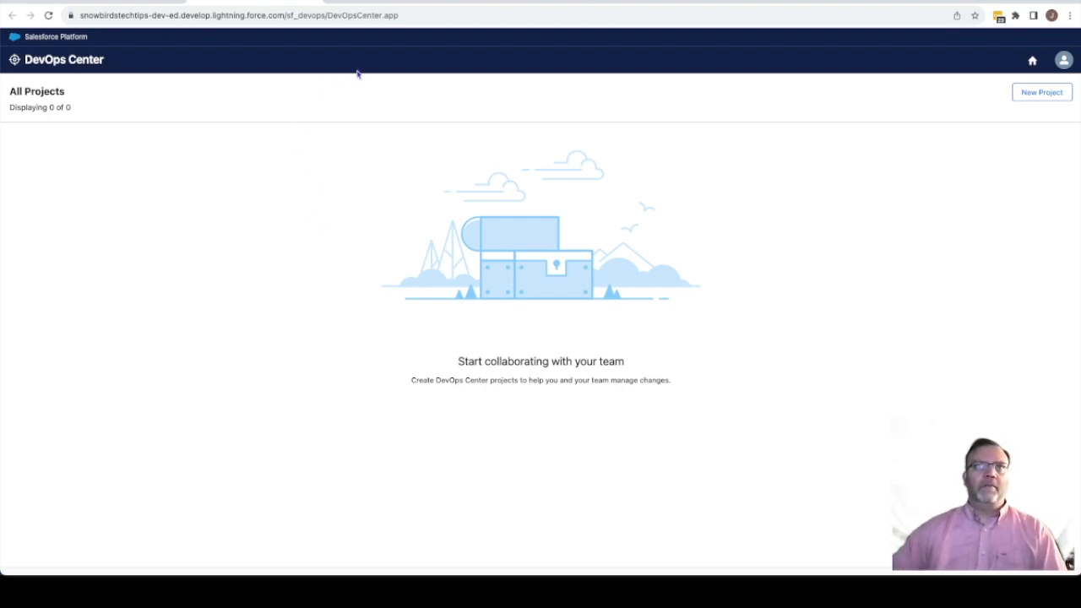
Connect DevOps Center to GitHub by signing in with the filled-in account credentials and entering the device verification code.
{"action": "left_click", "coordinate": [1044, 95]}
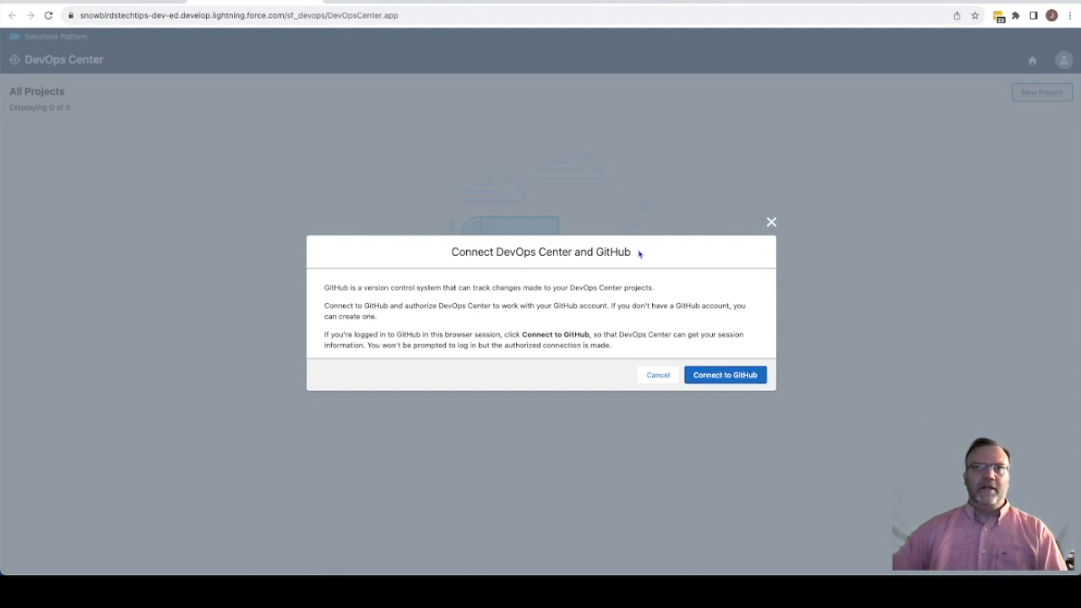
{"action": "left_click", "coordinate": [711, 374]}
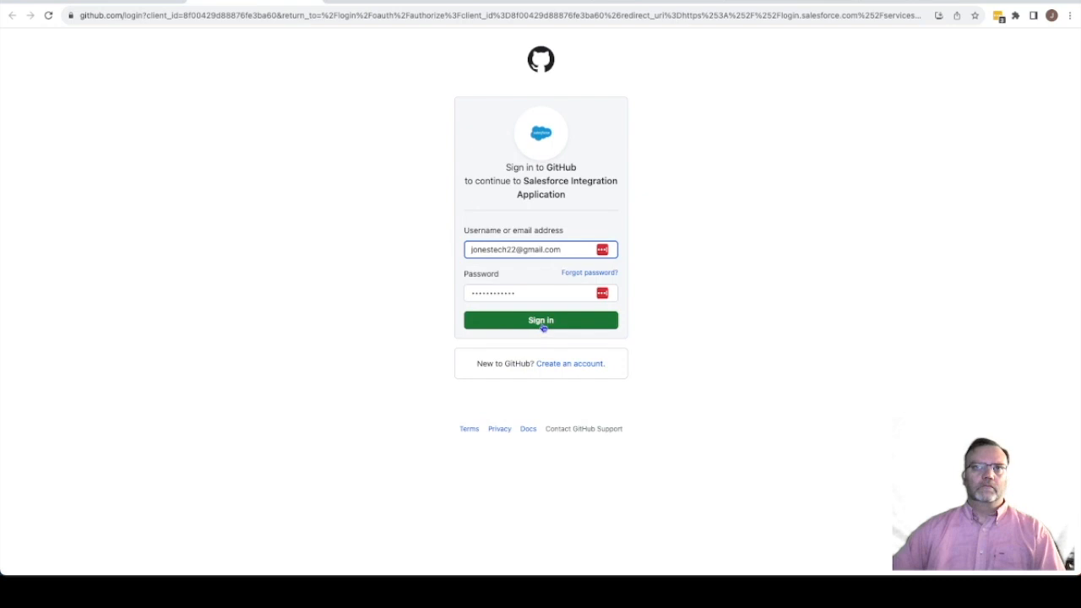
{"action": "left_click", "coordinate": [543, 325]}
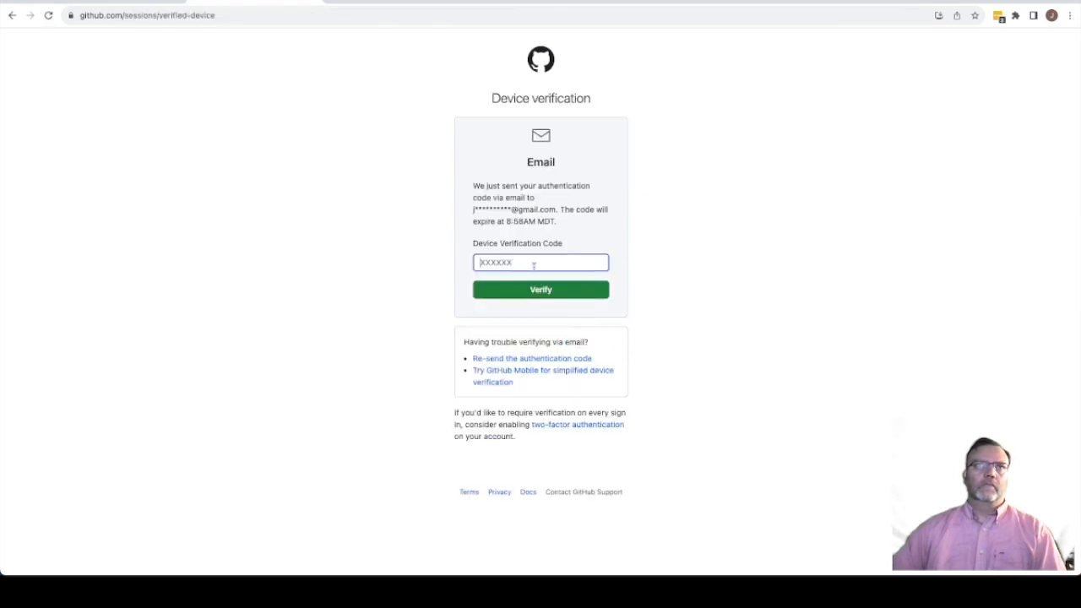
{"action": "key", "text": "ctrl+v"}
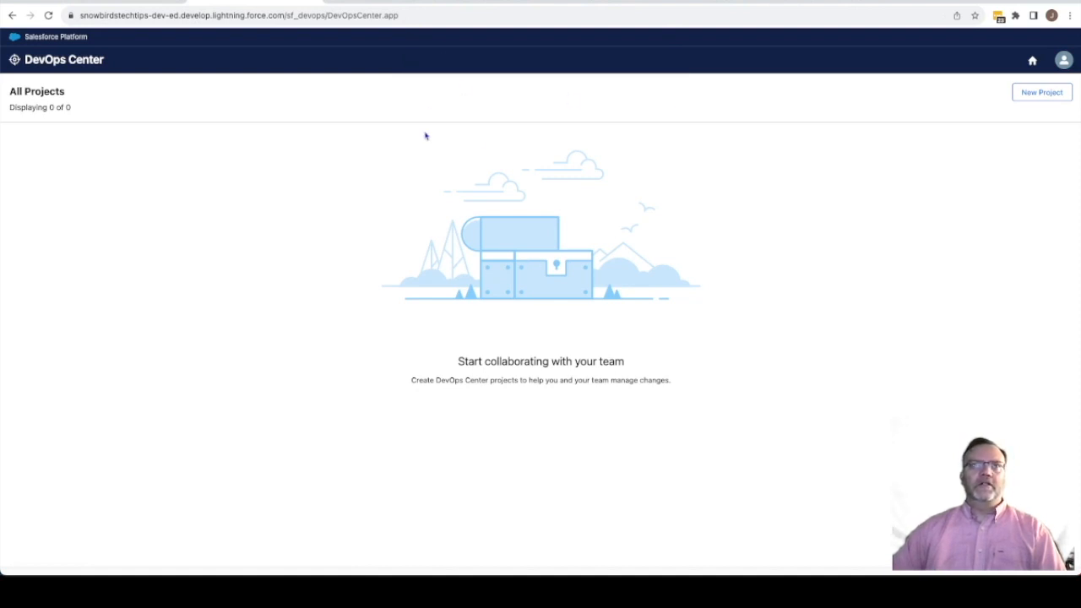
Create a project named SIDevOps with a new repository of the same name and the description "SI DevOps Repository and EvOps".
{"action": "left_click", "coordinate": [1040, 95]}
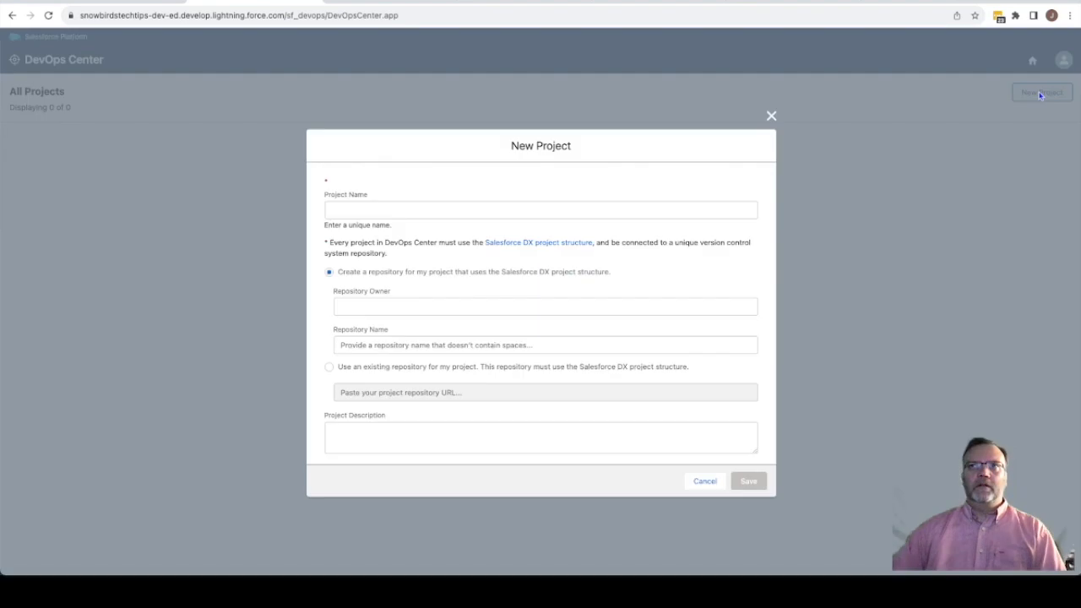
{"action": "left_click", "coordinate": [449, 210]}
{"action": "type", "text": "S"}
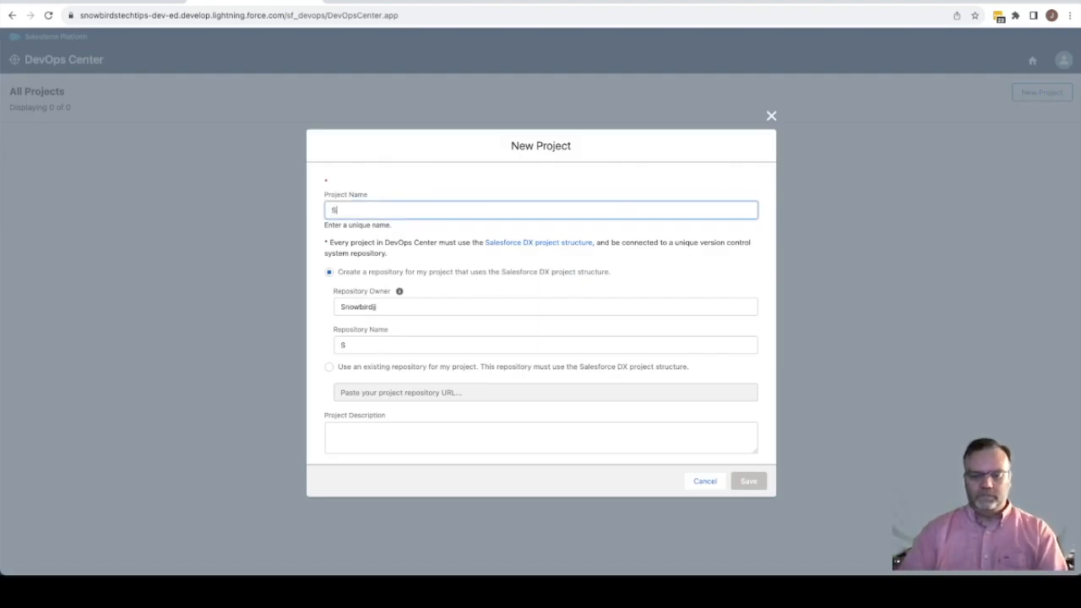
{"action": "type", "text": "fDevOps"}
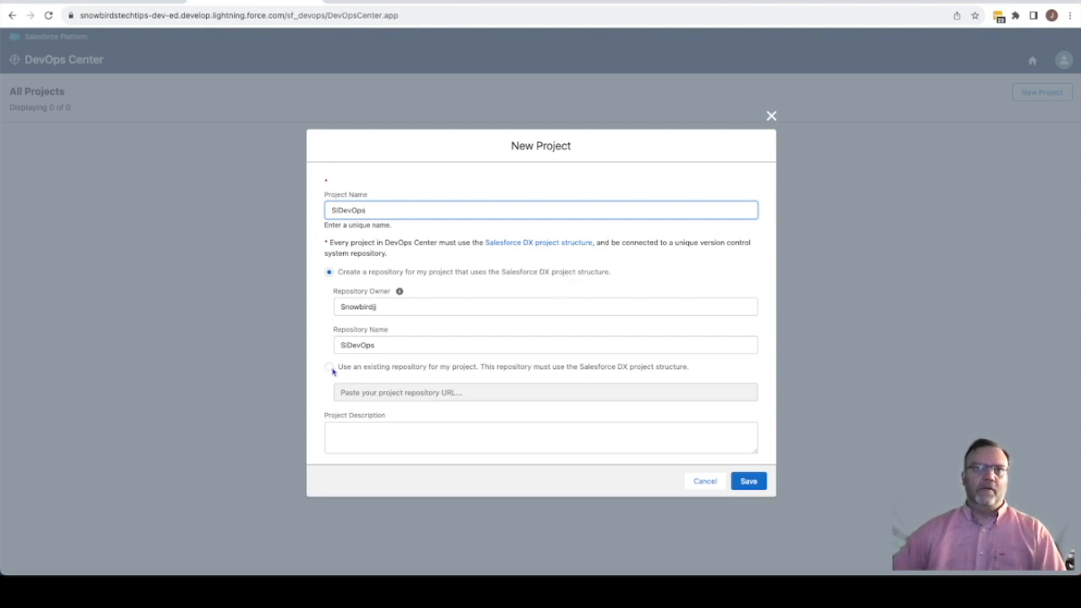
{"action": "left_click", "coordinate": [425, 426]}
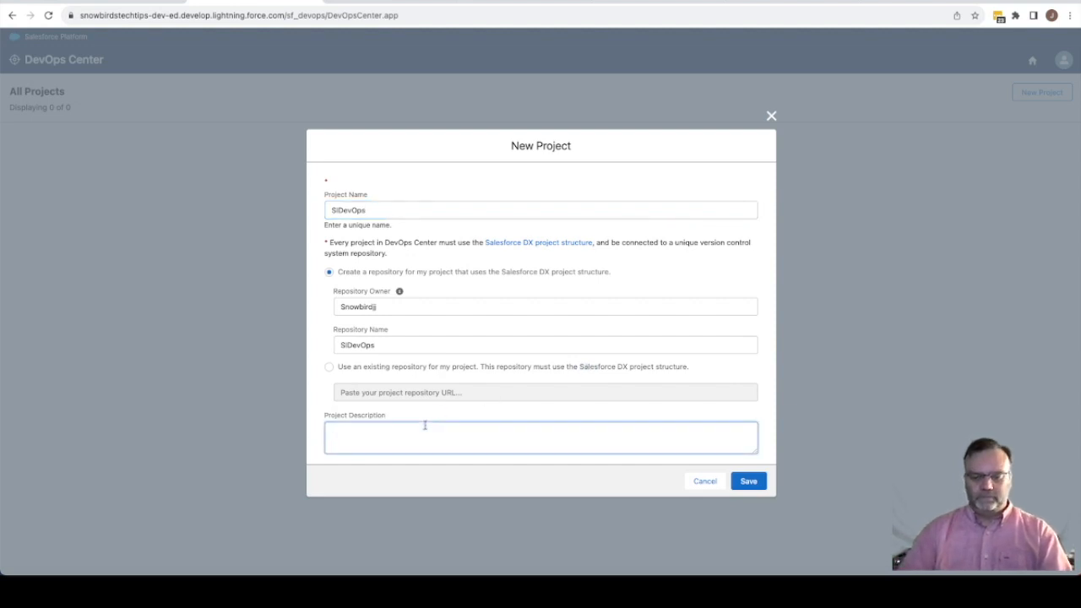
{"action": "type", "text": "Sl DevOps Rep"}
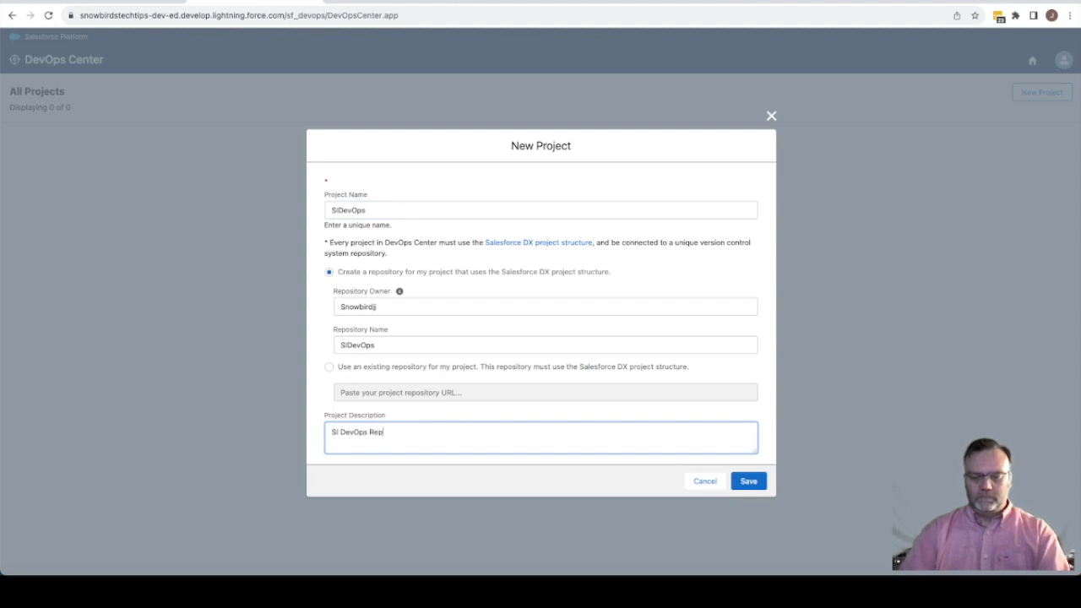
{"action": "type", "text": "ository"}
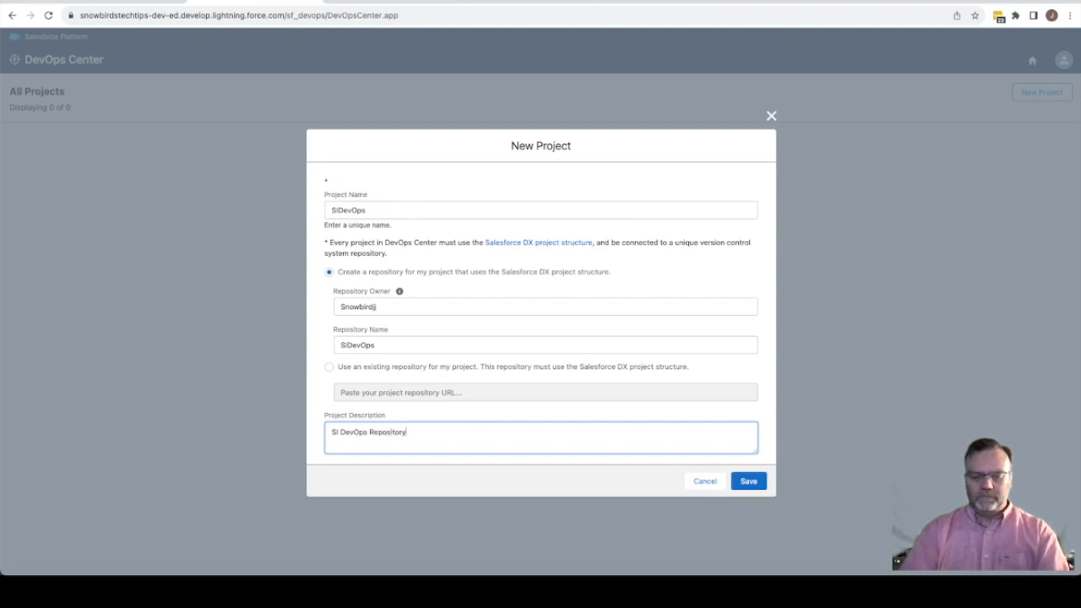
{"action": "type", "text": " and EvOps"}
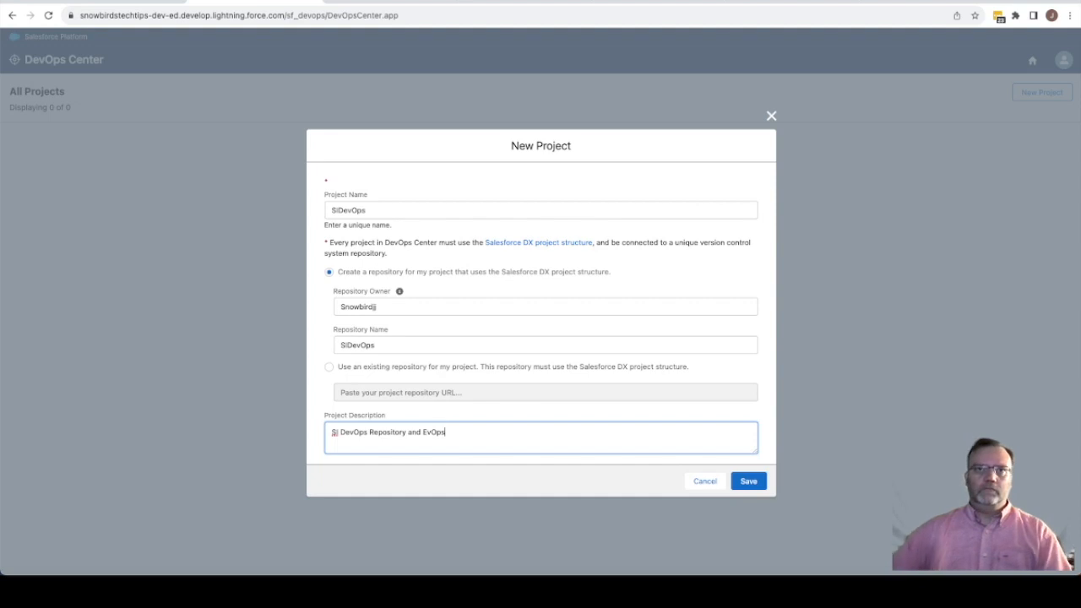
{"action": "left_click", "coordinate": [758, 486]}
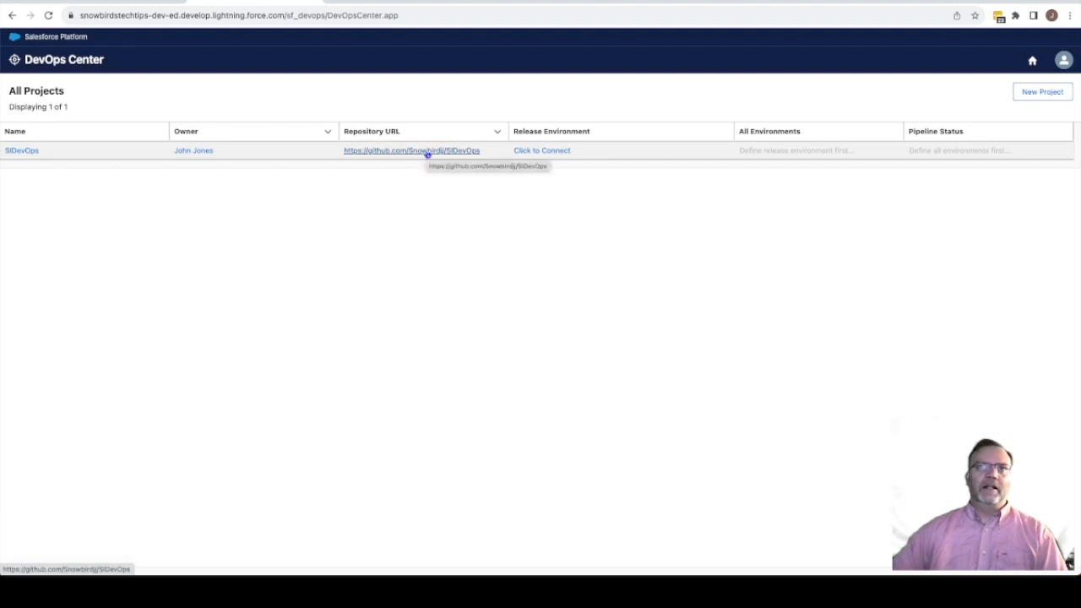
Start connecting the project's release environment, naming it SIDevOps Production and choosing Production Org as its kind.
{"action": "left_click", "coordinate": [549, 151]}
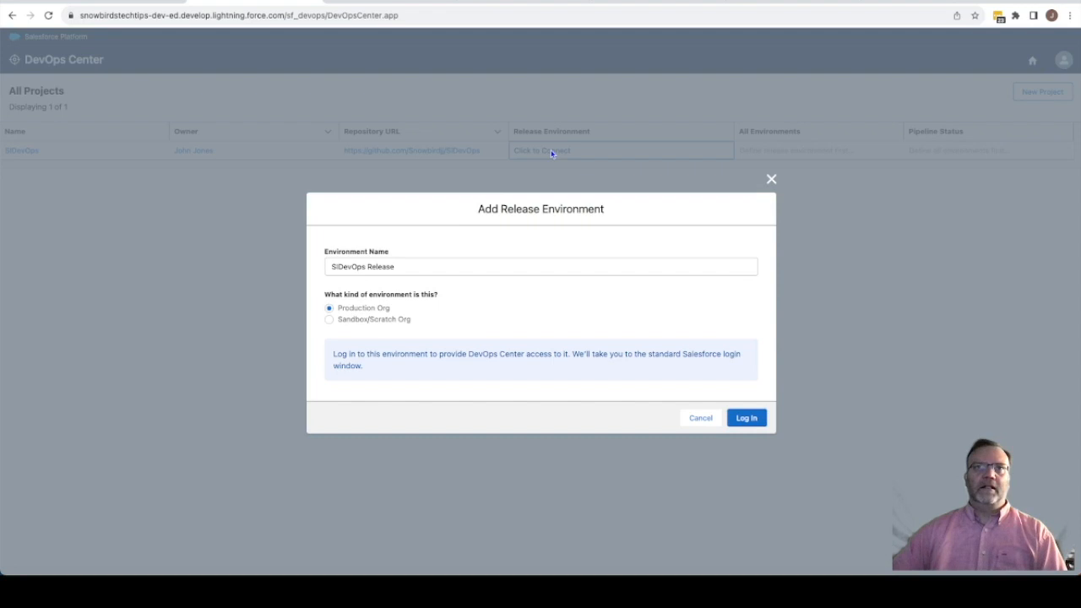
{"action": "double_click", "coordinate": [381, 266]}
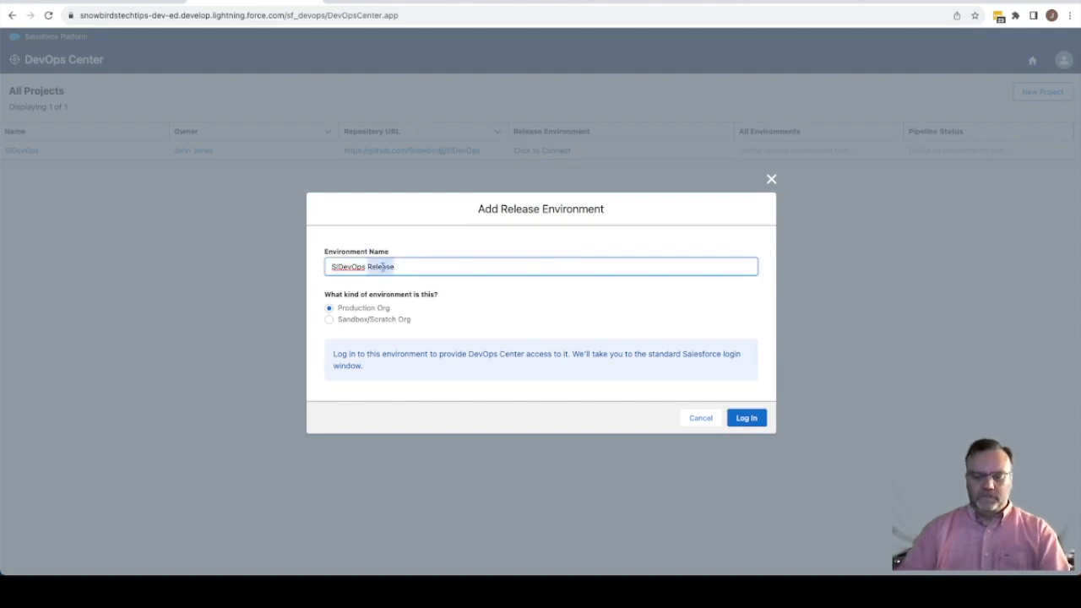
{"action": "type", "text": "Production"}
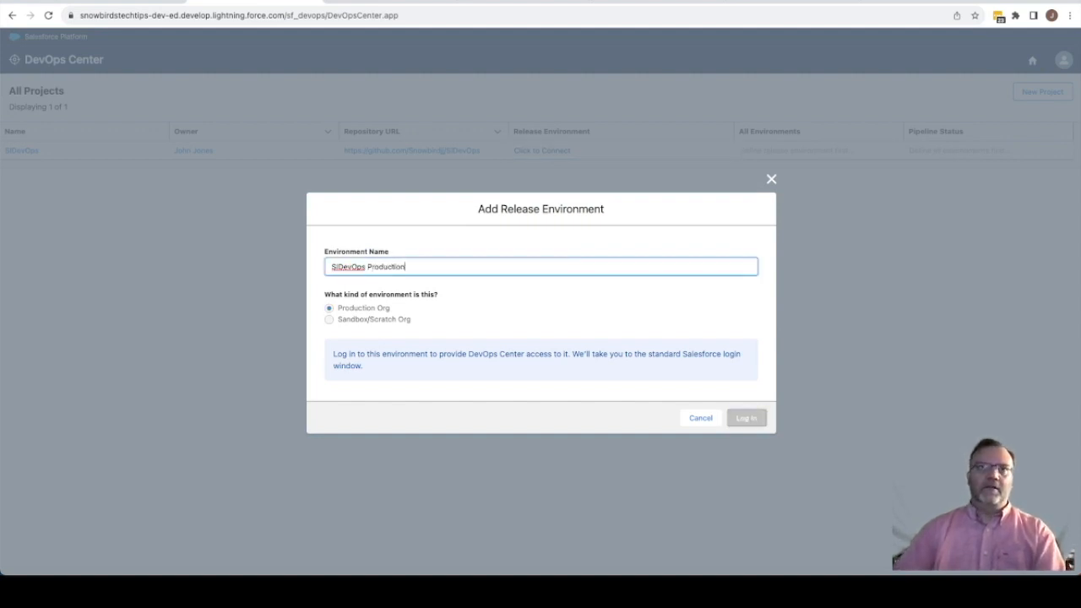
{"action": "left_click", "coordinate": [330, 309]}
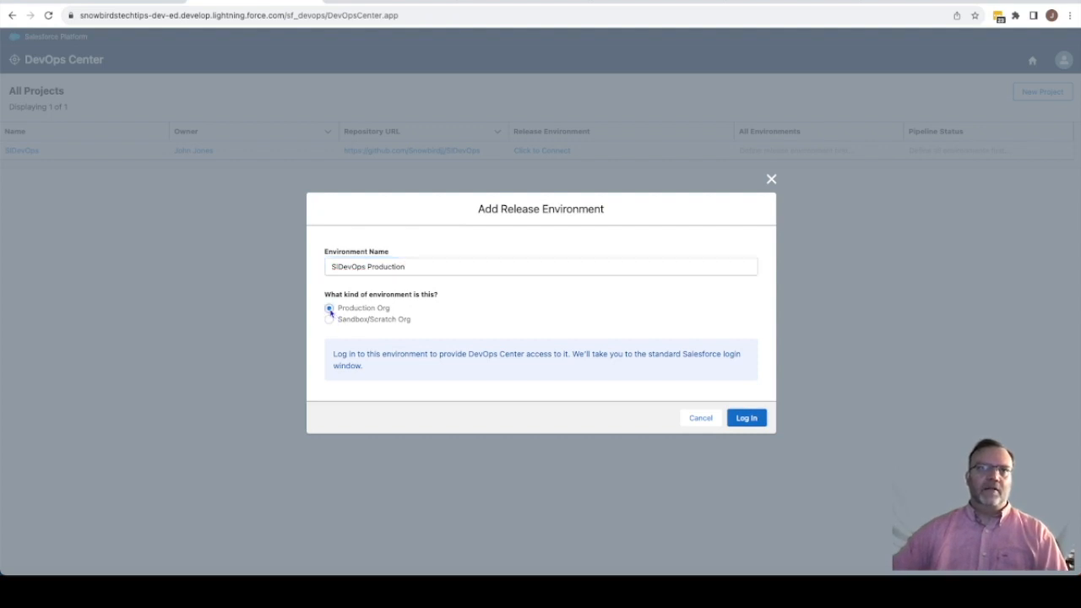
Log in to the production org with the filled-in credentials and allow DevOps Center access to it.
{"action": "left_click", "coordinate": [743, 420]}
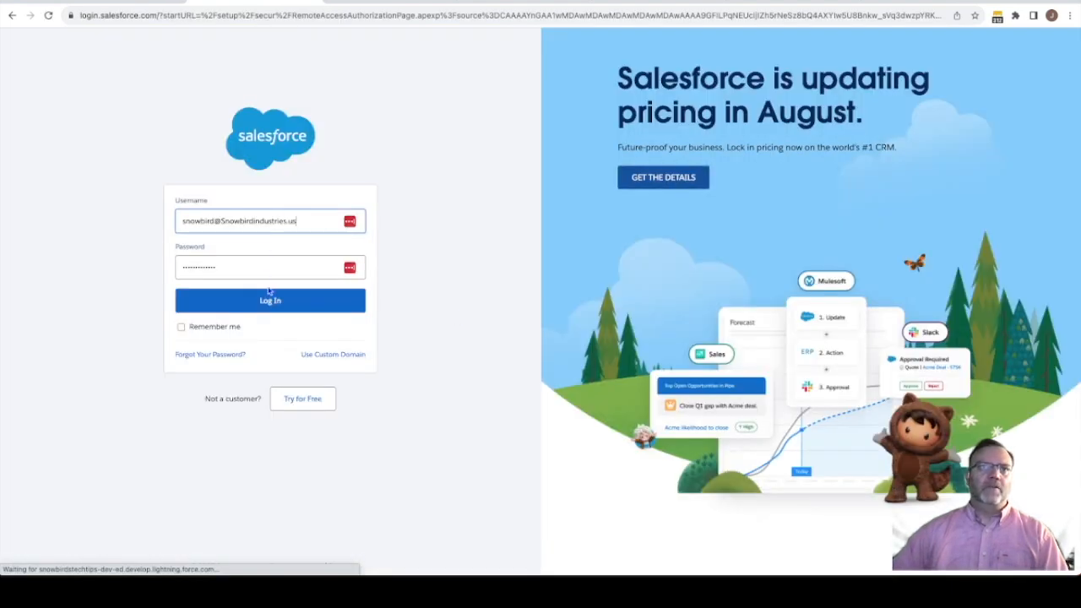
{"action": "left_click", "coordinate": [270, 302]}
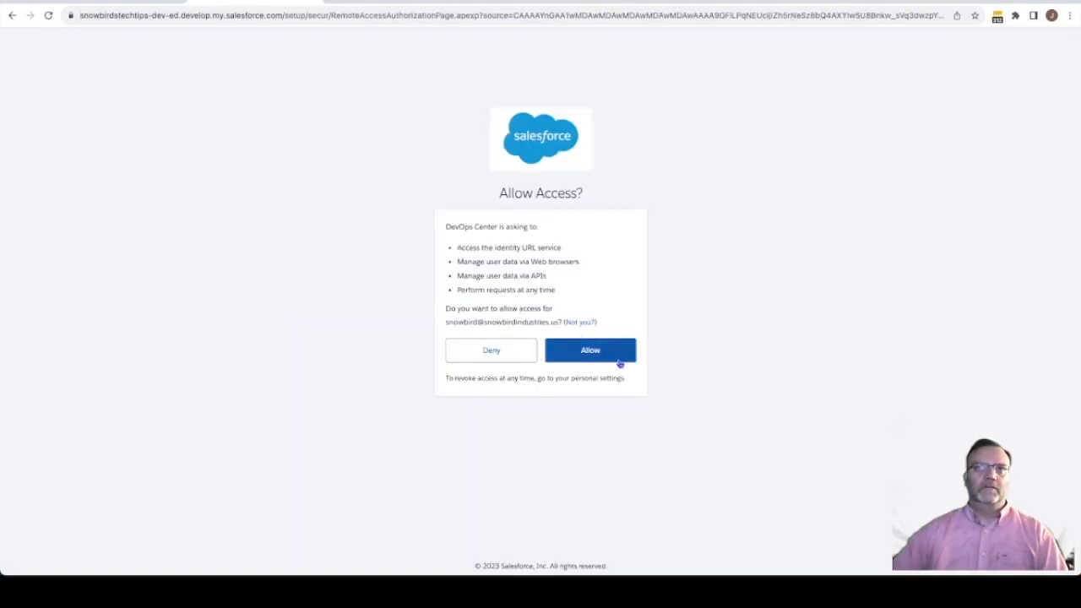
{"action": "left_click", "coordinate": [590, 359]}
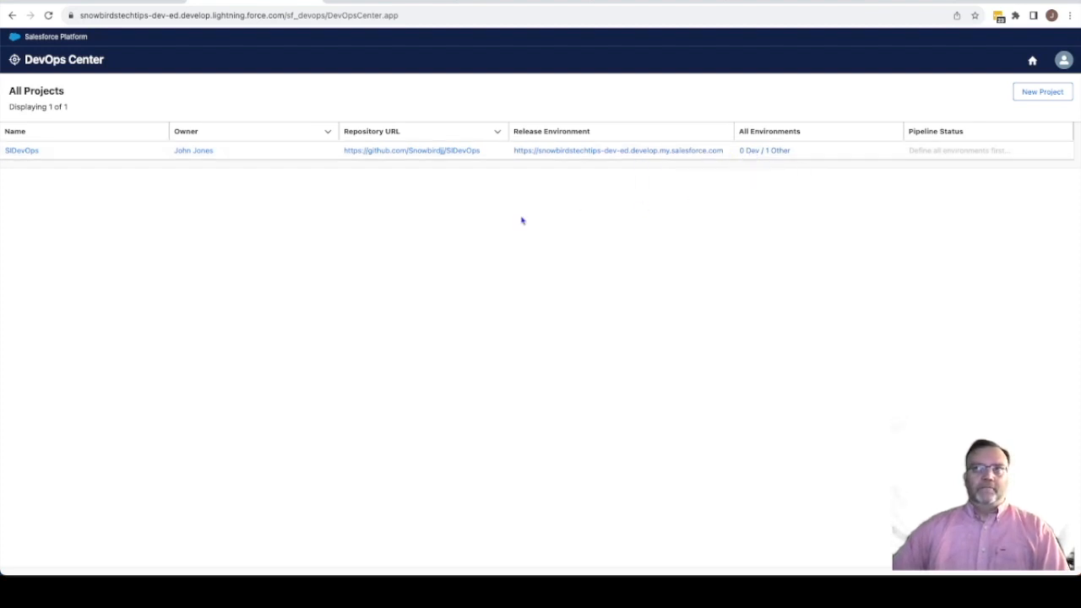
Open the SIDevOps project's pipeline environments and start adding a development environment named SIScratch, proceeding to its Salesforce login.
{"action": "left_click", "coordinate": [750, 152]}
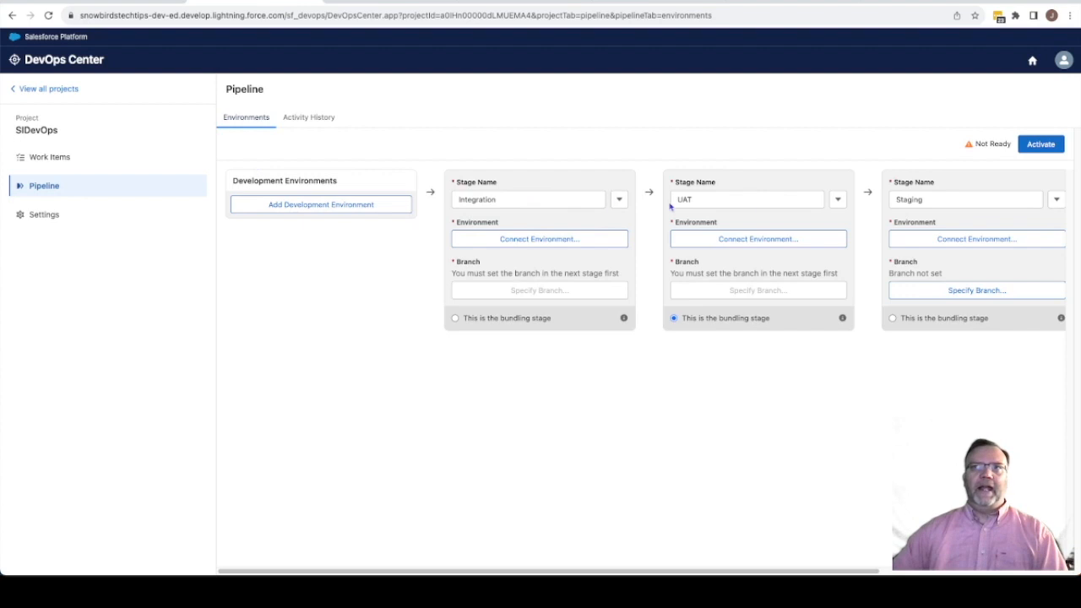
{"action": "scroll", "coordinate": [1011, 224], "scroll_direction": "right", "scroll_amount": 3}
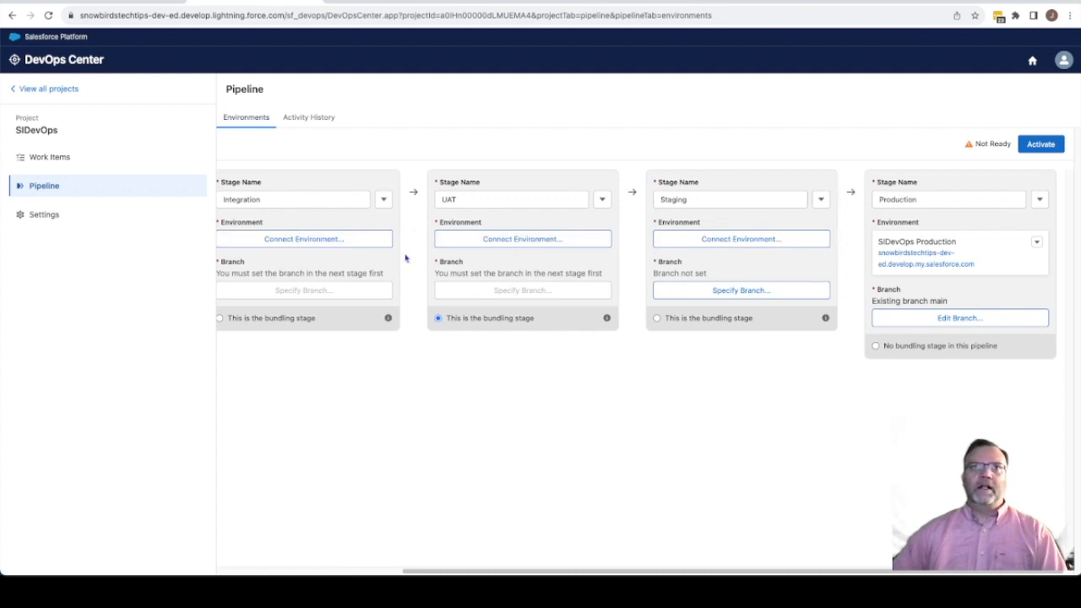
{"action": "scroll", "coordinate": [406, 258], "scroll_direction": "left", "scroll_amount": 1}
{"action": "scroll", "coordinate": [405, 259], "scroll_direction": "left", "scroll_amount": 5}
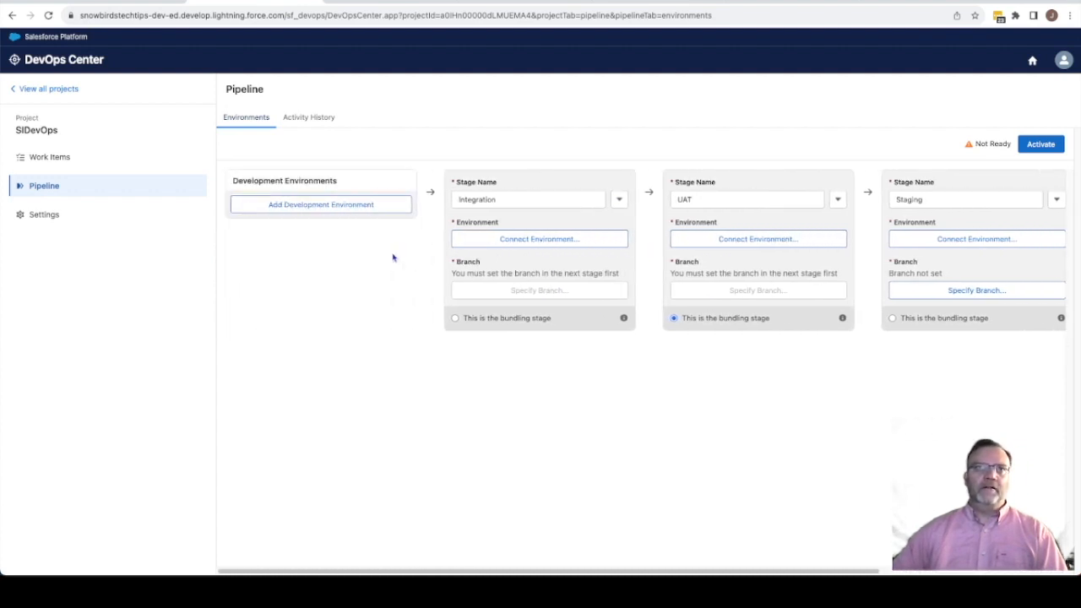
{"action": "left_click", "coordinate": [322, 205]}
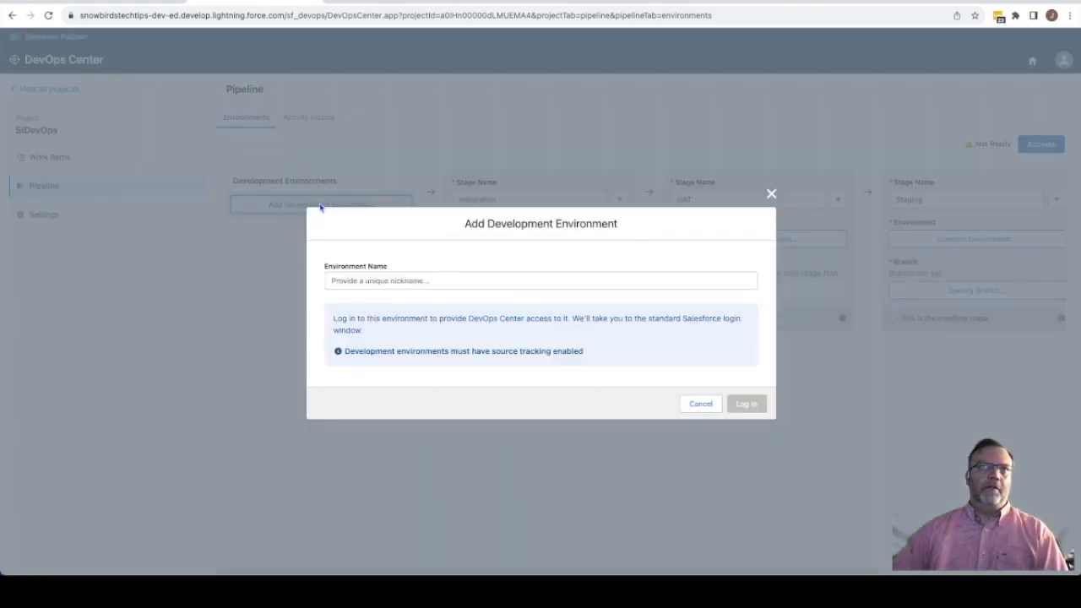
{"action": "left_click", "coordinate": [435, 281]}
{"action": "type", "text": "SIScratch"}
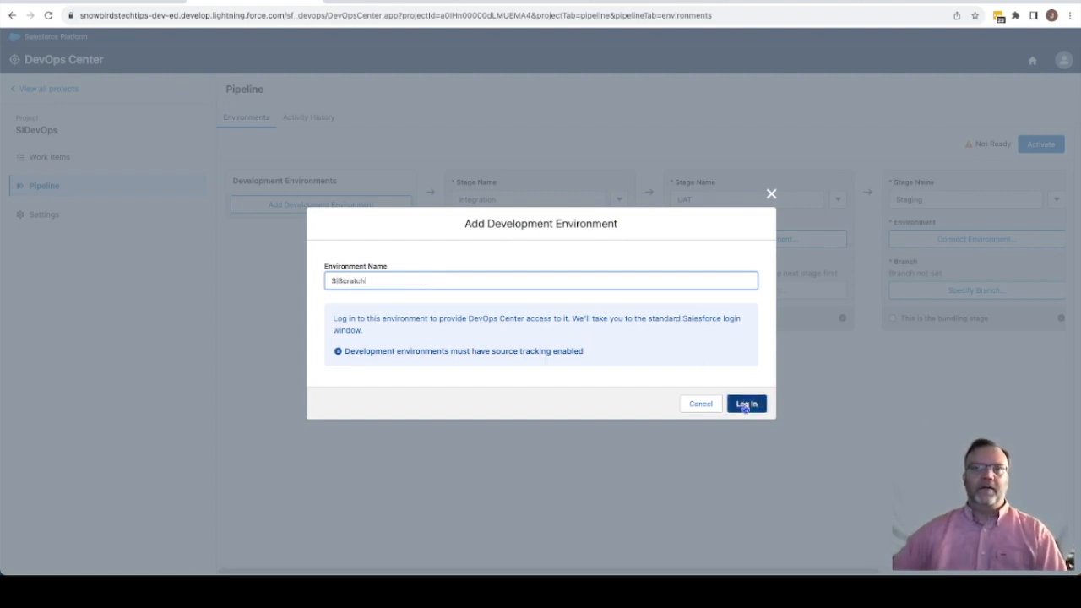
{"action": "left_click", "coordinate": [745, 406]}
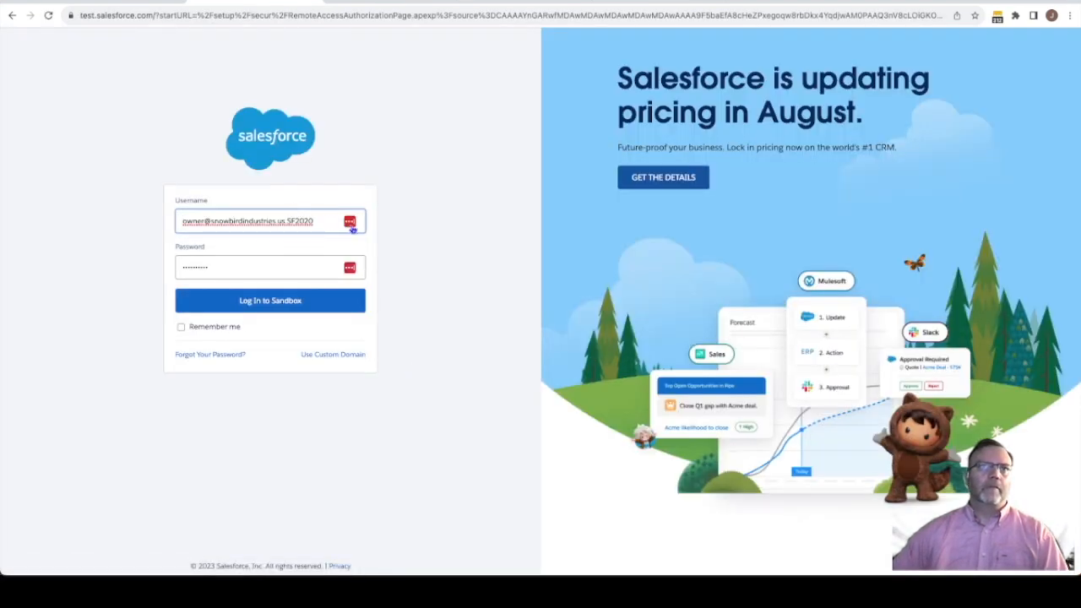
Log in to the scratch org with its saved username and password and allow DevOps Center access to it.
{"action": "left_click", "coordinate": [351, 225]}
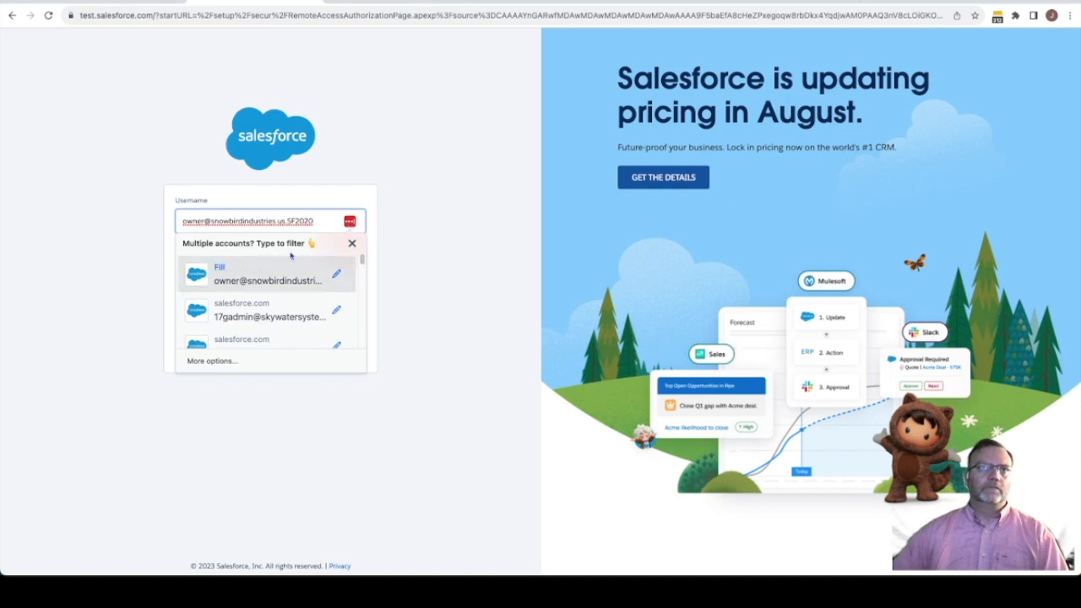
{"action": "left_click_drag", "start_coordinate": [318, 222], "coordinate": [127, 221]}
{"action": "type", "text": "S"}
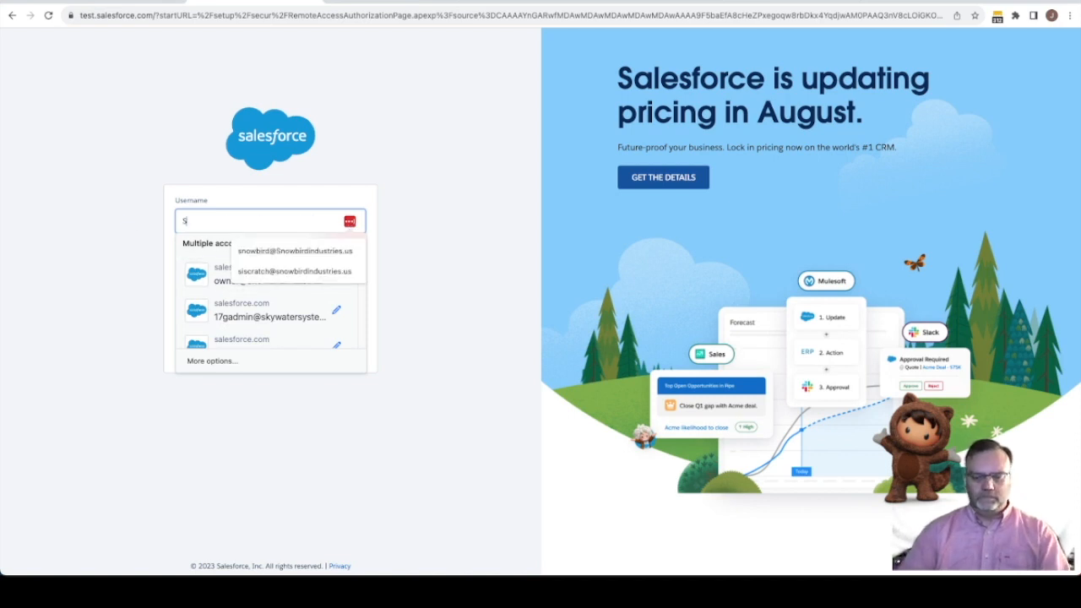
{"action": "type", "text": "ISc"}
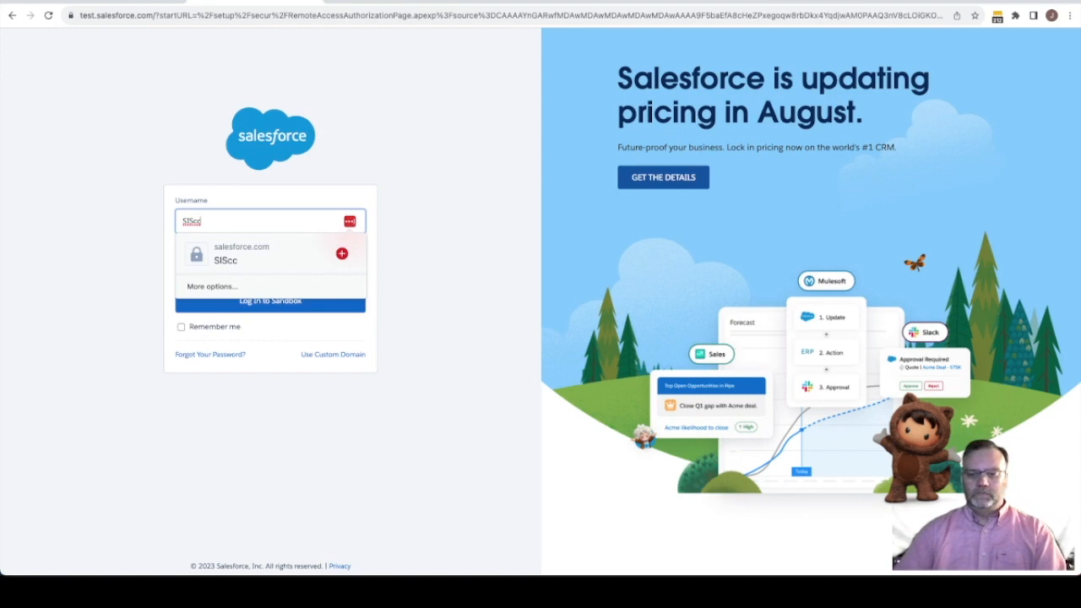
{"action": "left_click", "coordinate": [215, 253]}
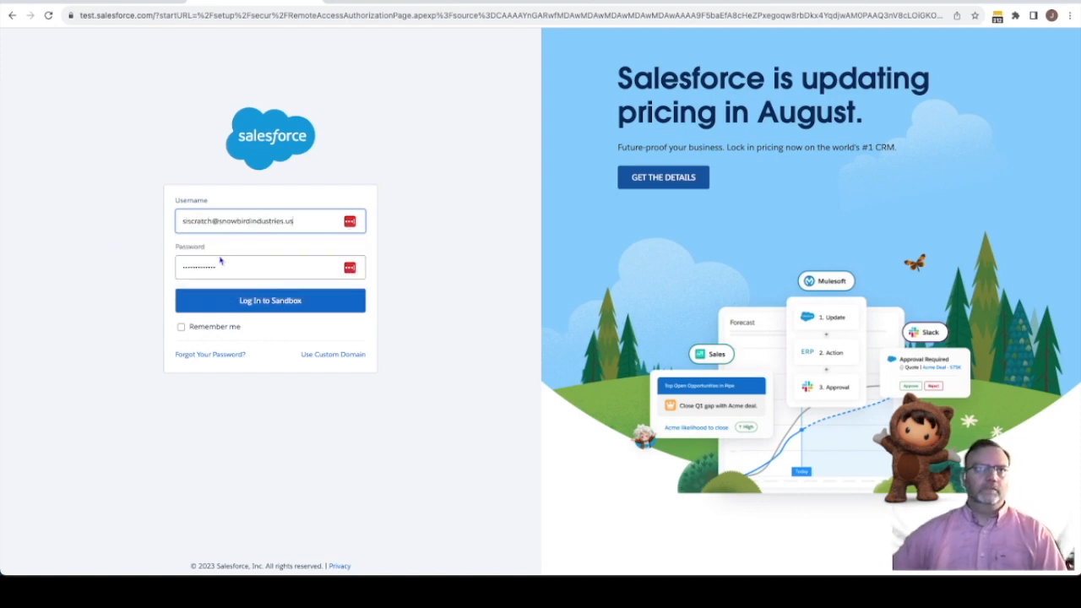
{"action": "left_click", "coordinate": [266, 302]}
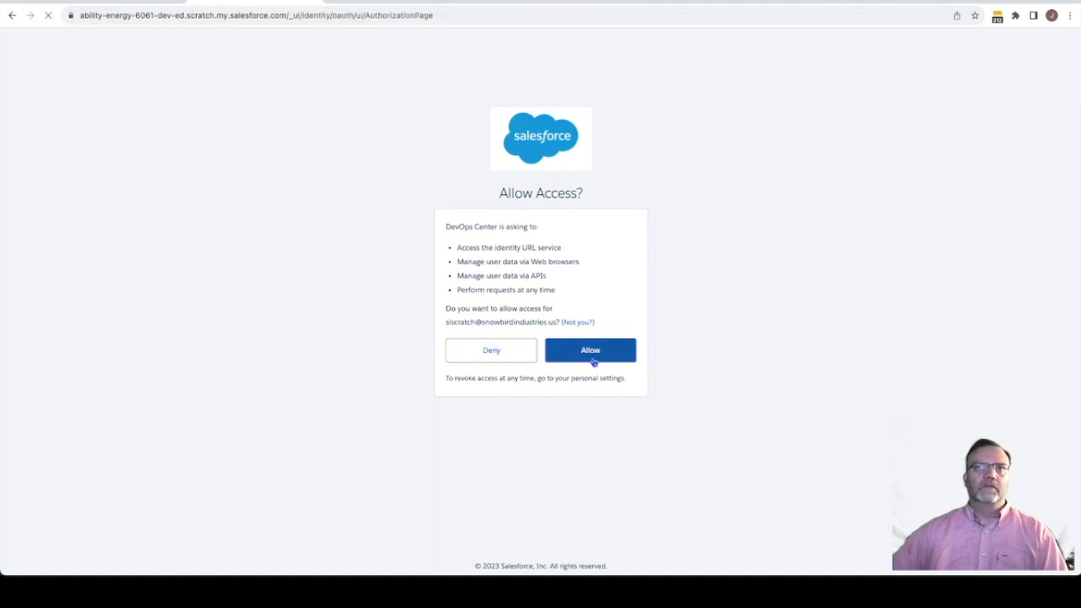
{"action": "left_click", "coordinate": [590, 351]}
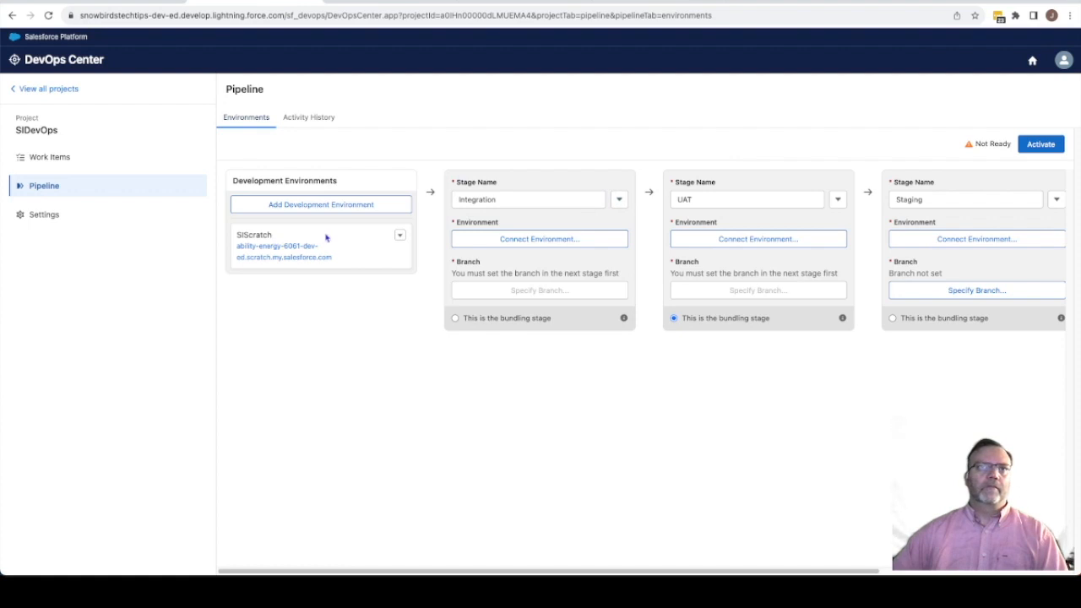
Remove the Integration, UAT and Staging stages from the pipeline and activate the pipeline.
{"action": "scroll", "coordinate": [650, 235], "scroll_direction": "right", "scroll_amount": 5}
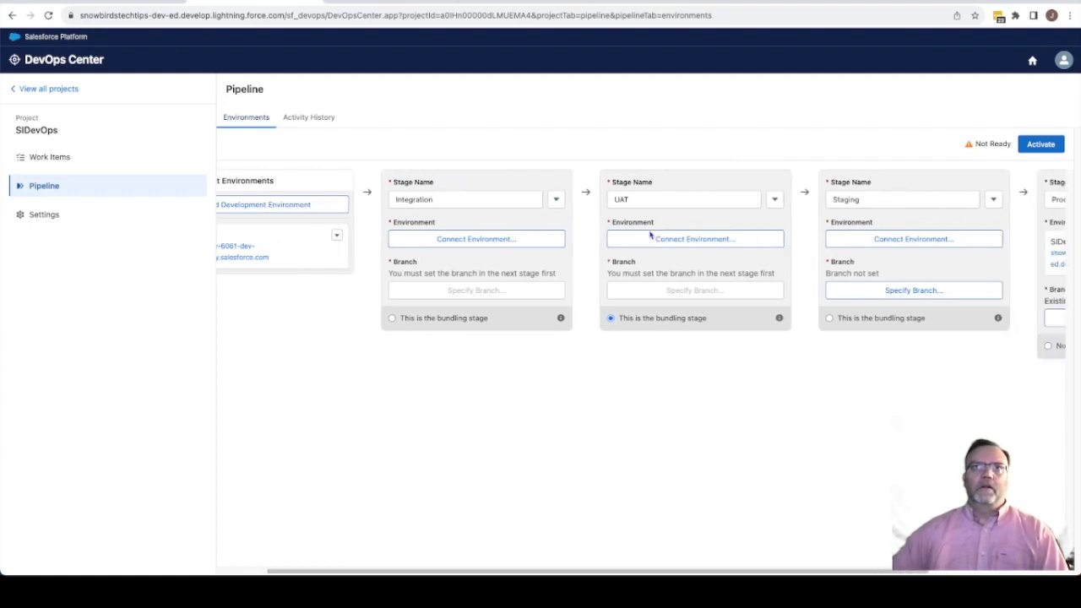
{"action": "scroll", "coordinate": [650, 236], "scroll_direction": "left", "scroll_amount": 1}
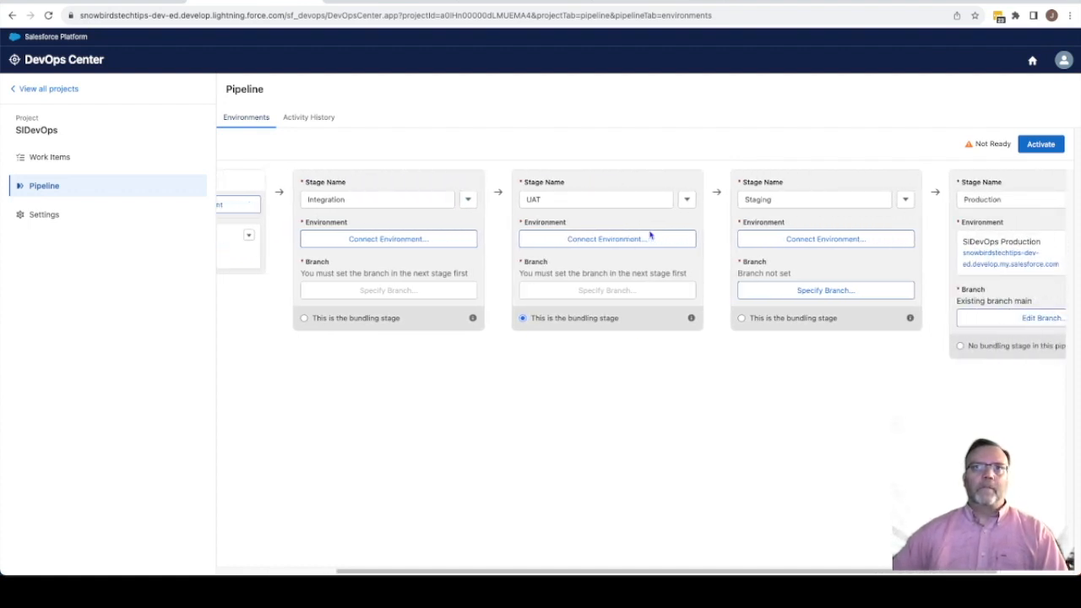
{"action": "scroll", "coordinate": [650, 235], "scroll_direction": "right", "scroll_amount": 2}
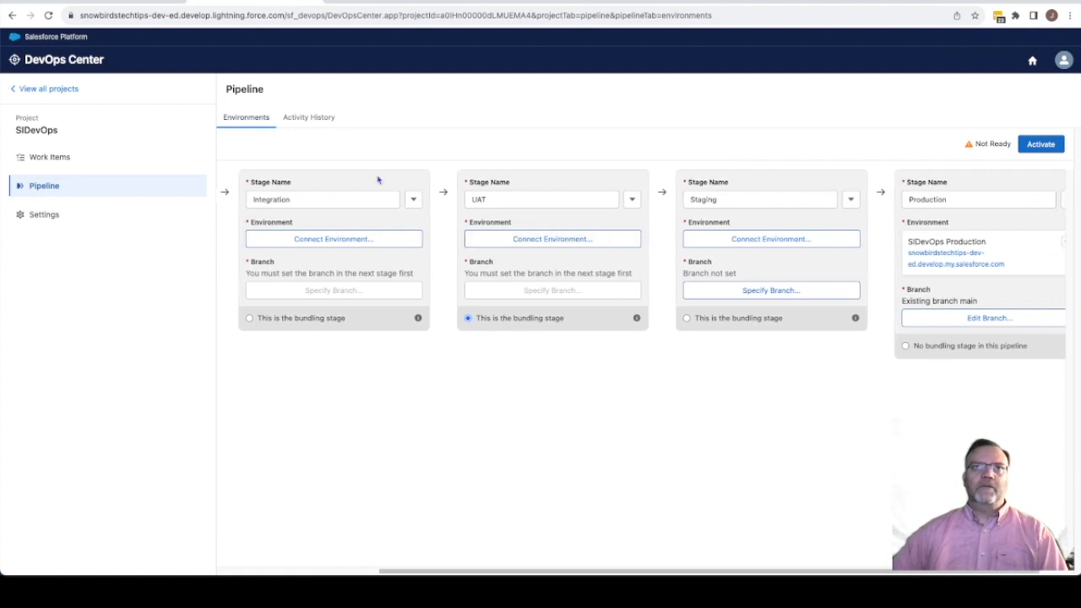
{"action": "scroll", "coordinate": [984, 230], "scroll_direction": "right", "scroll_amount": 1}
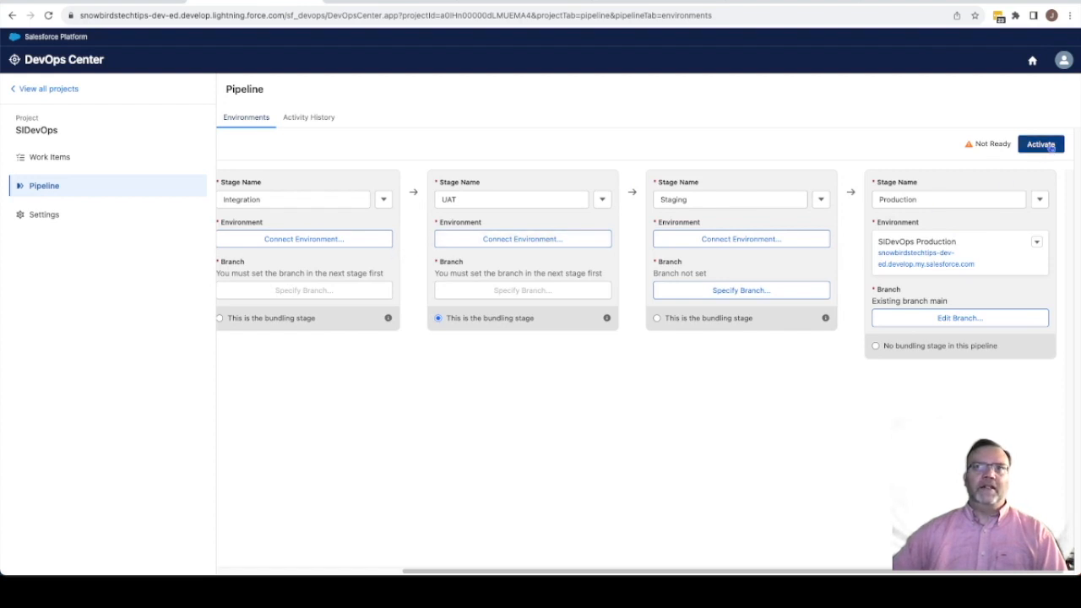
{"action": "left_click", "coordinate": [384, 200]}
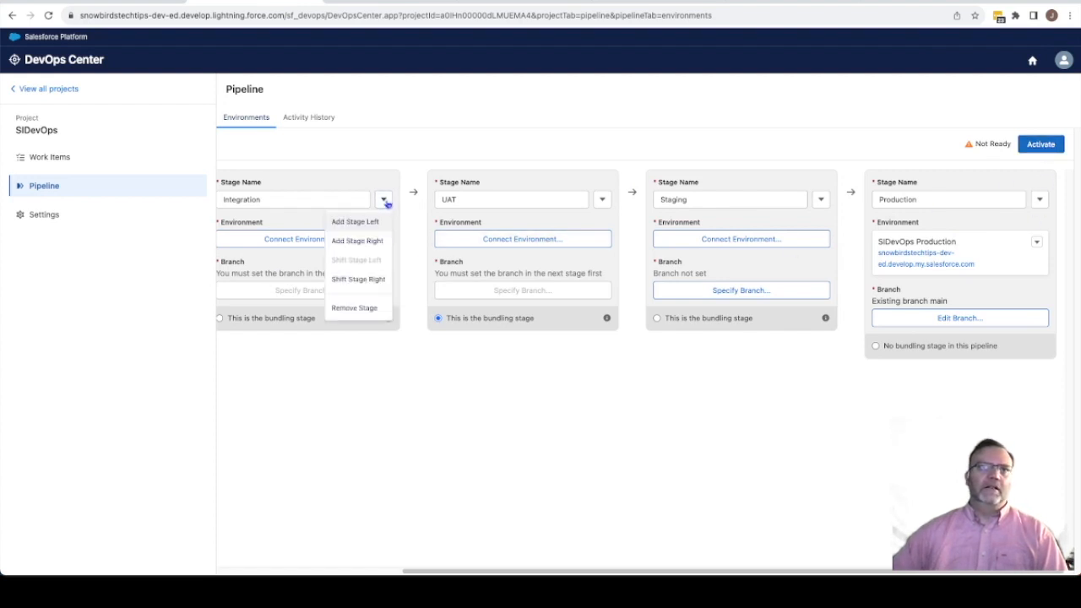
{"action": "left_click", "coordinate": [365, 309]}
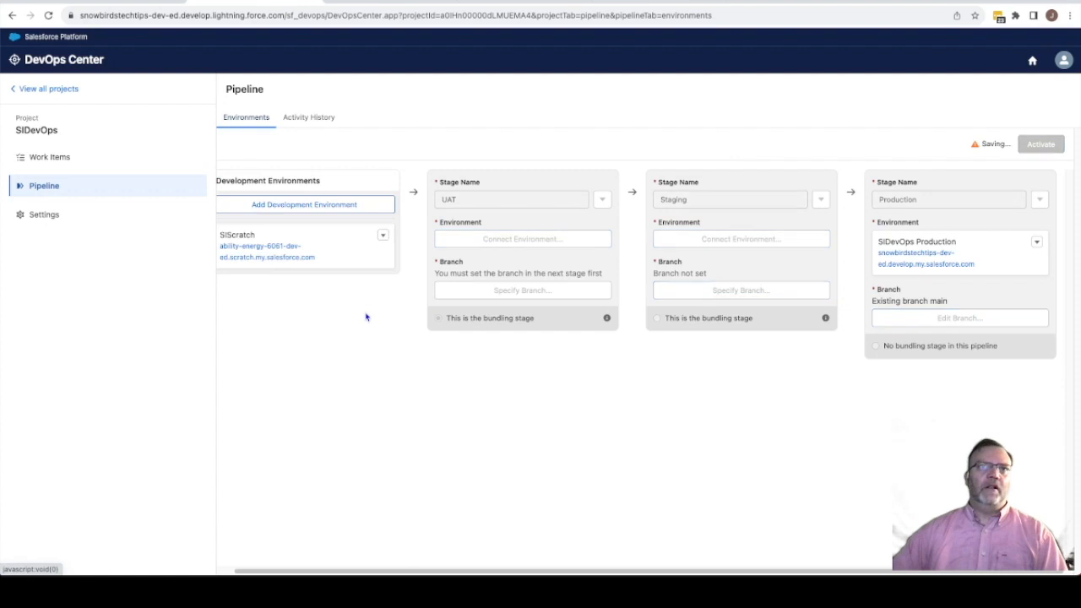
{"action": "left_click", "coordinate": [604, 201]}
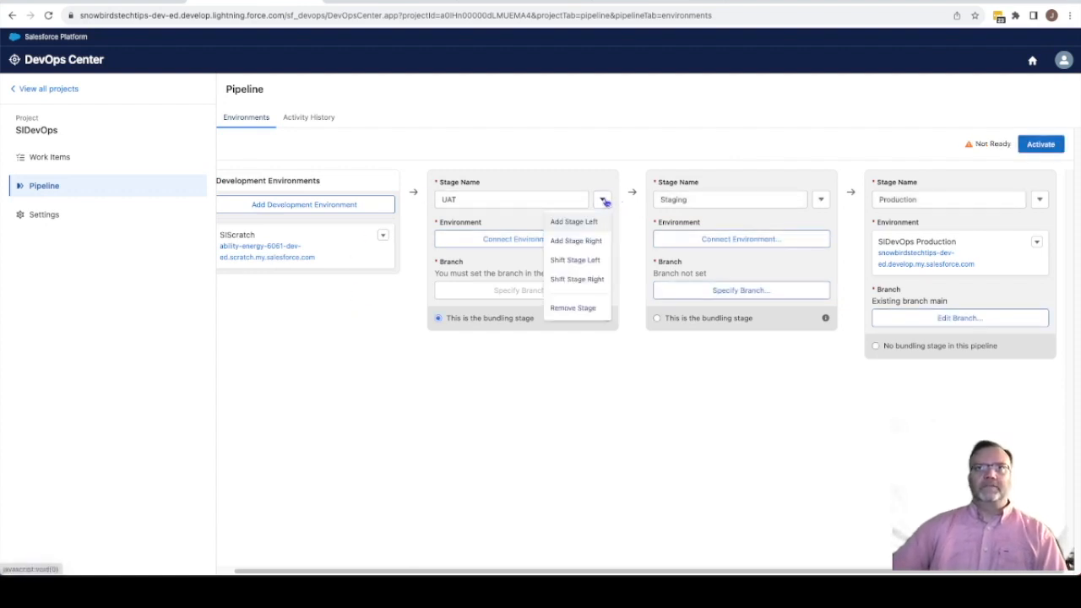
{"action": "left_click", "coordinate": [597, 307]}
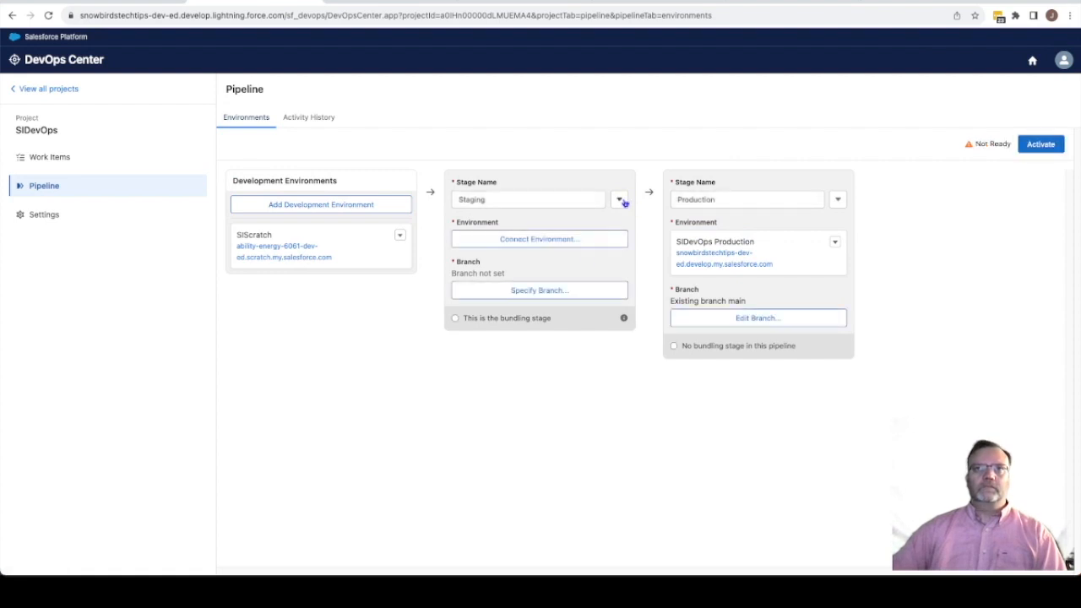
{"action": "left_click", "coordinate": [622, 201]}
{"action": "left_click", "coordinate": [608, 312]}
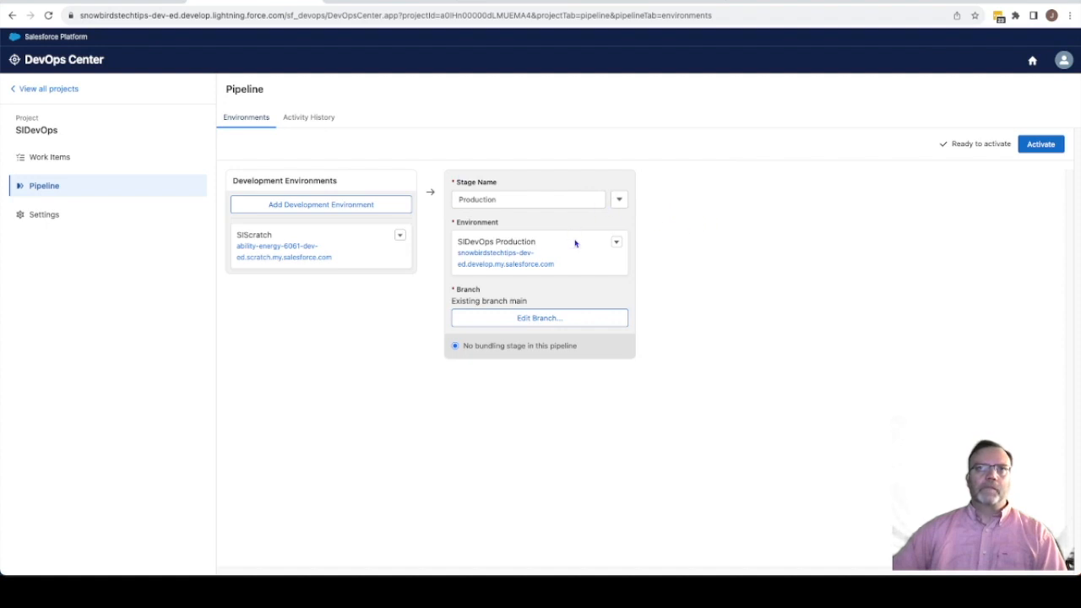
{"action": "left_click", "coordinate": [1043, 144]}
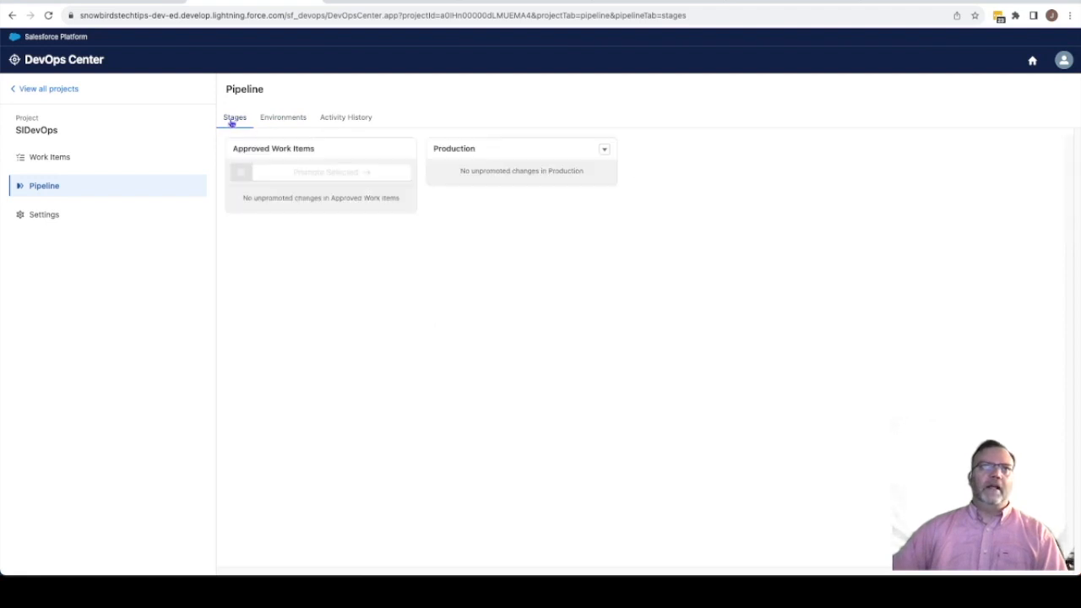
Review the activated pipeline's environments and activity history, and return to its stages.
{"action": "left_click", "coordinate": [288, 119]}
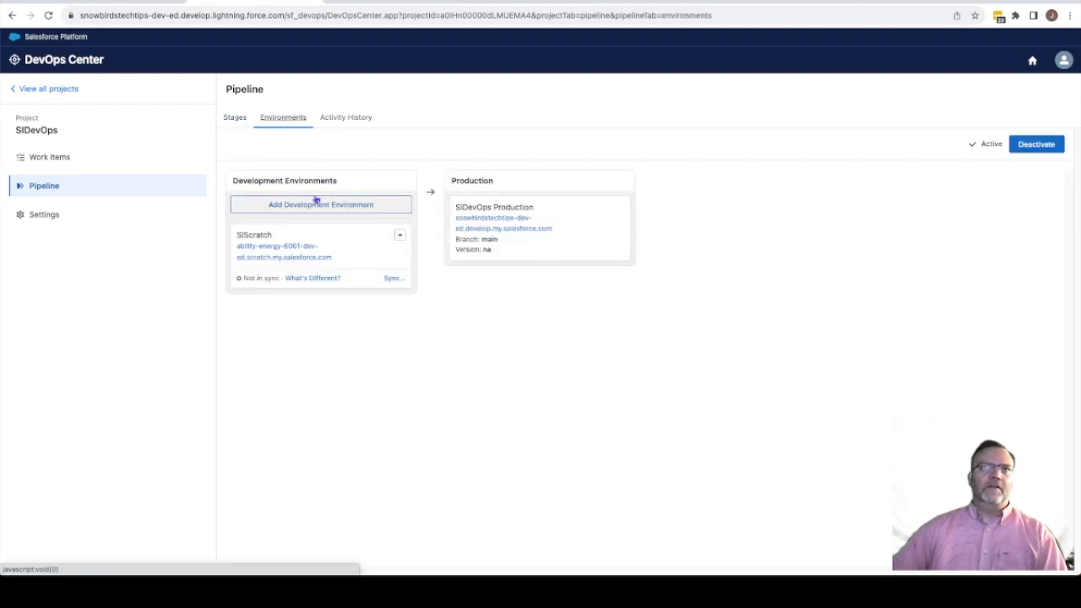
{"action": "left_click", "coordinate": [336, 118]}
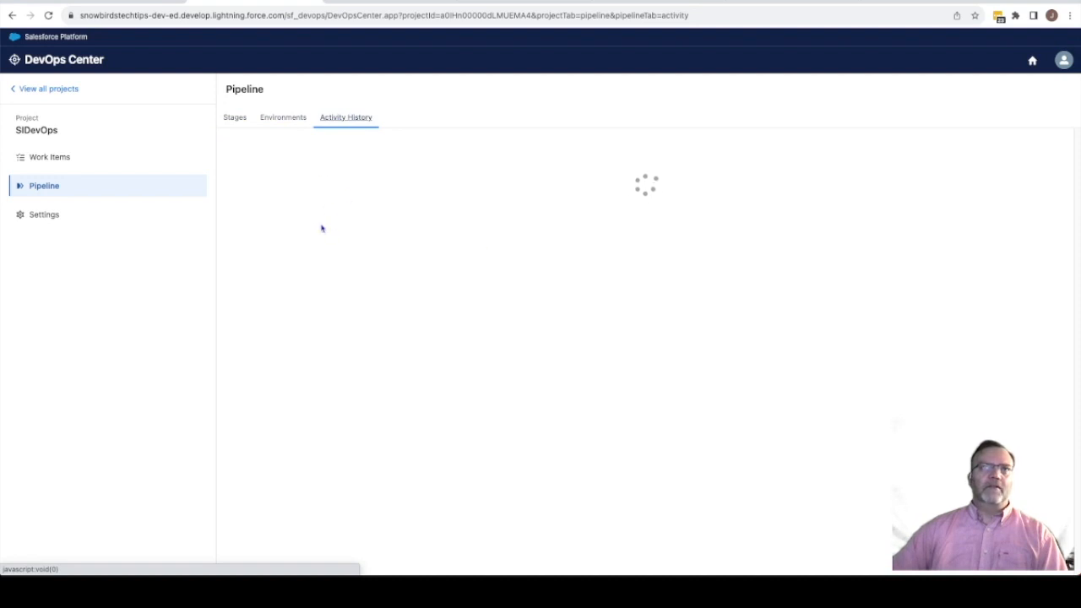
{"action": "left_click", "coordinate": [232, 121]}
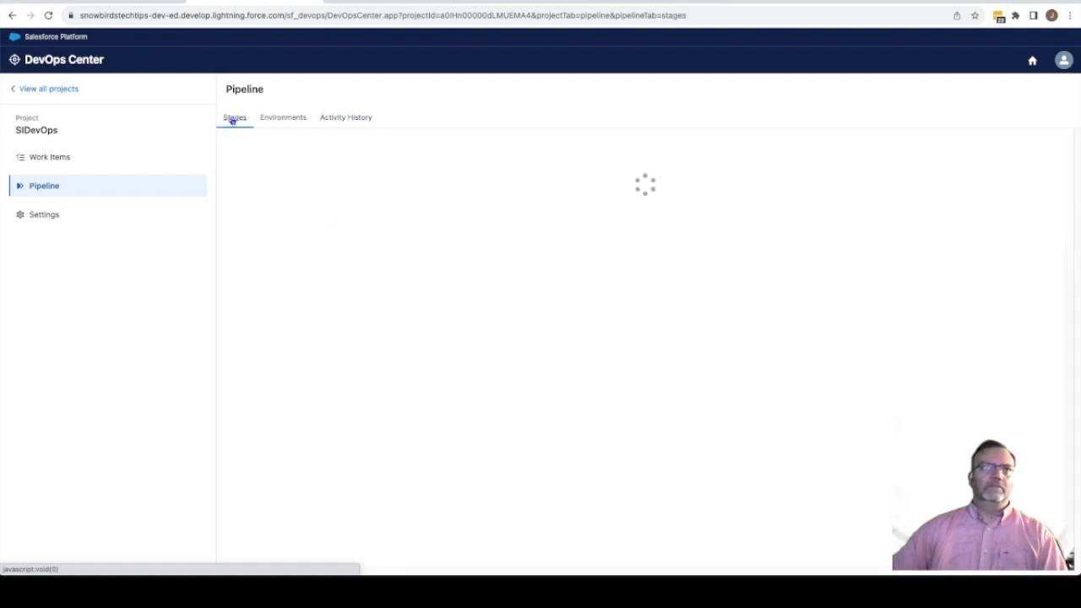